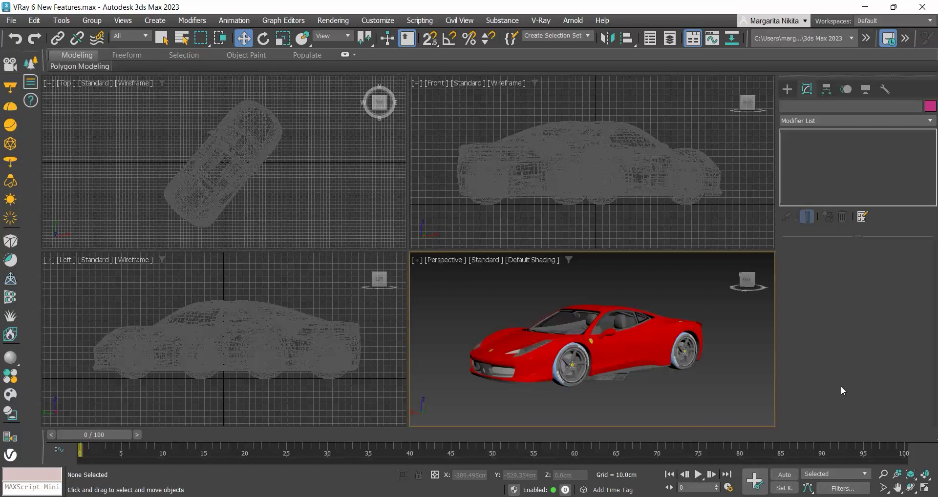
Browse the HDRI collection in the Chaos Cosmos asset library, then close it
left_click(10, 394)
left_click(878, 342)
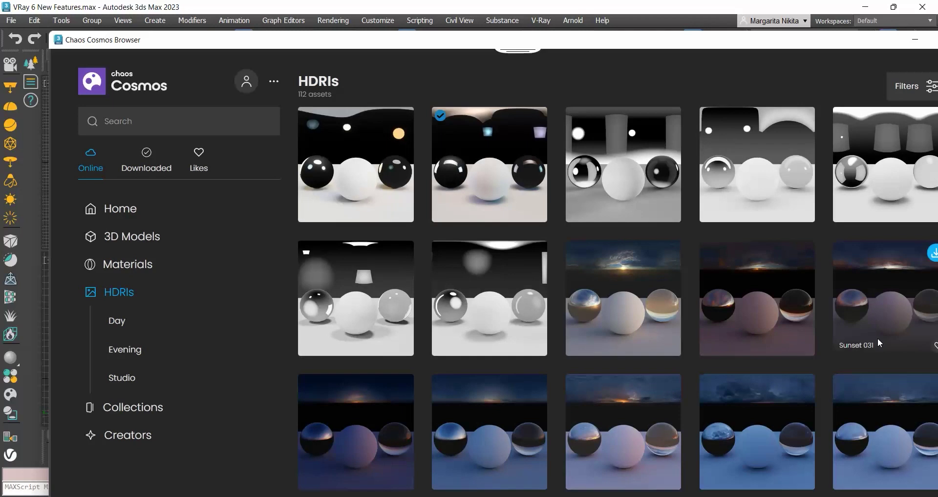
left_click_drag(761, 42, 699, 28)
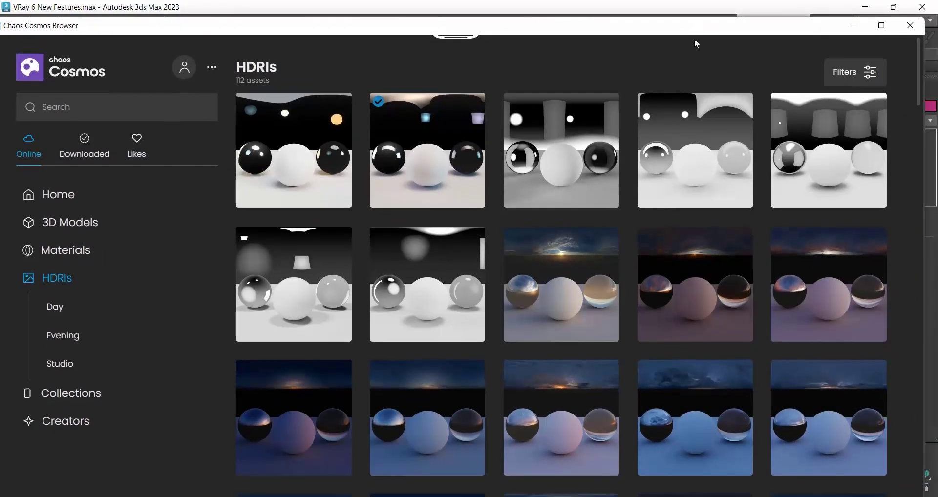
scroll(921, 290, "down", 3)
scroll(920, 297, "down", 5)
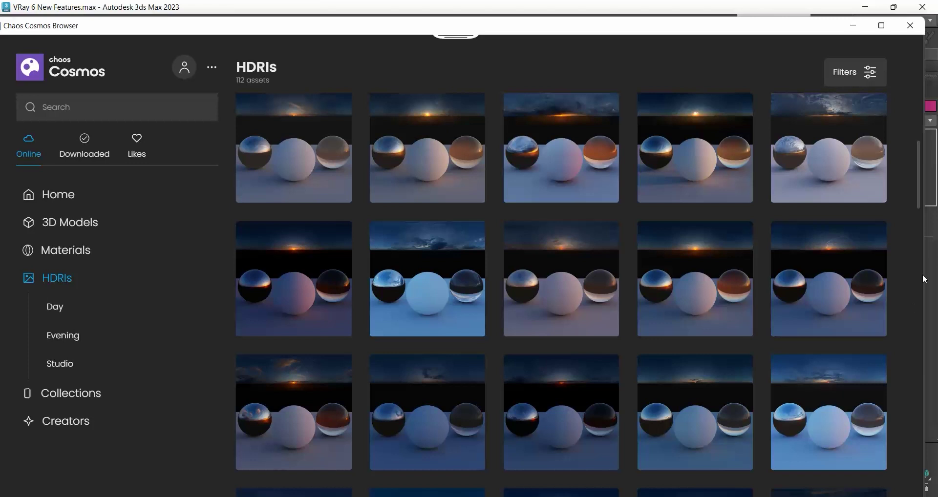
left_click(910, 25)
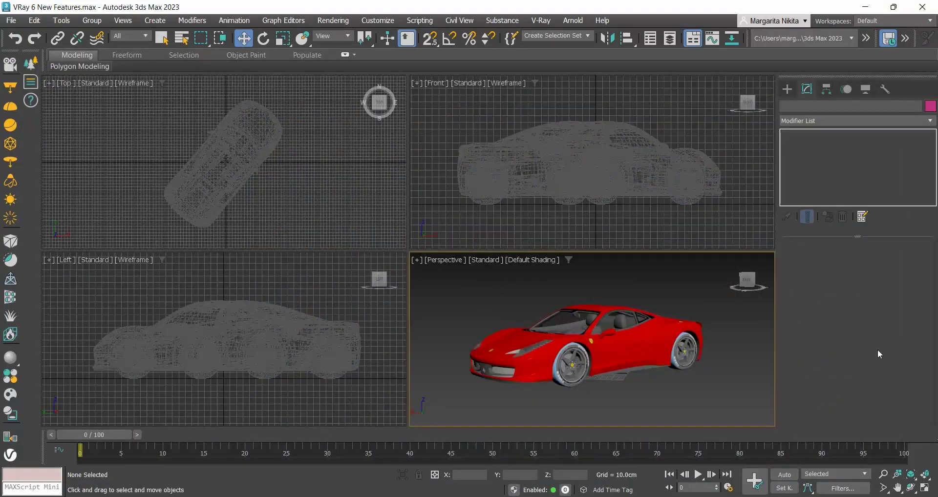
Look through Poly Haven's outdoor Urban HDRIs and the Crosswalk HDRI page
key("alt+Tab")
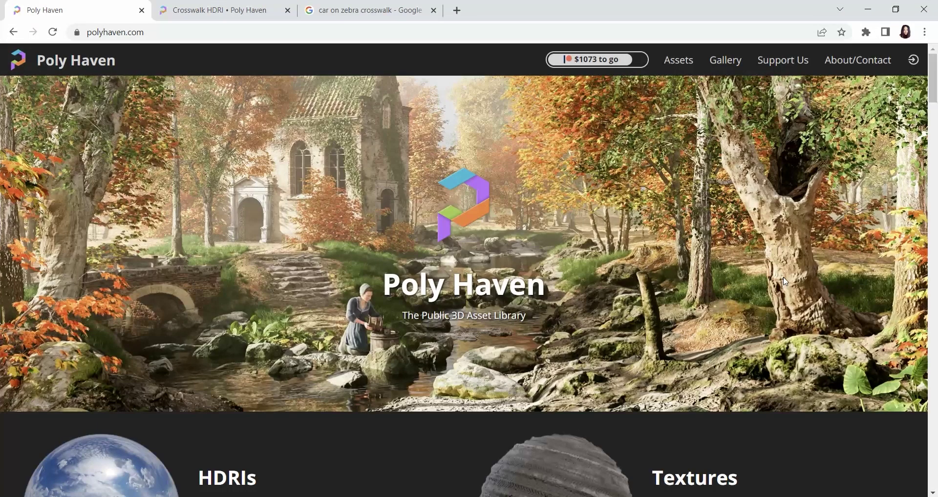
scroll(784, 281, "down", 4)
left_click(246, 378)
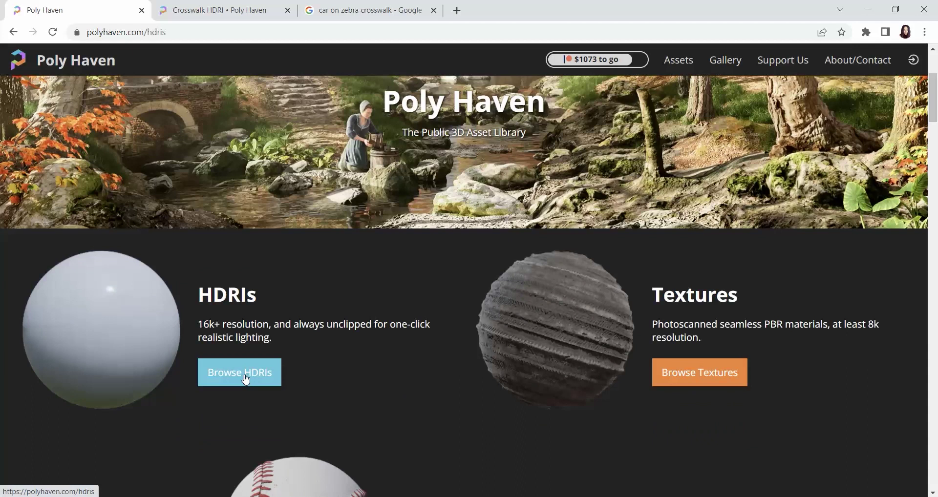
left_click(52, 177)
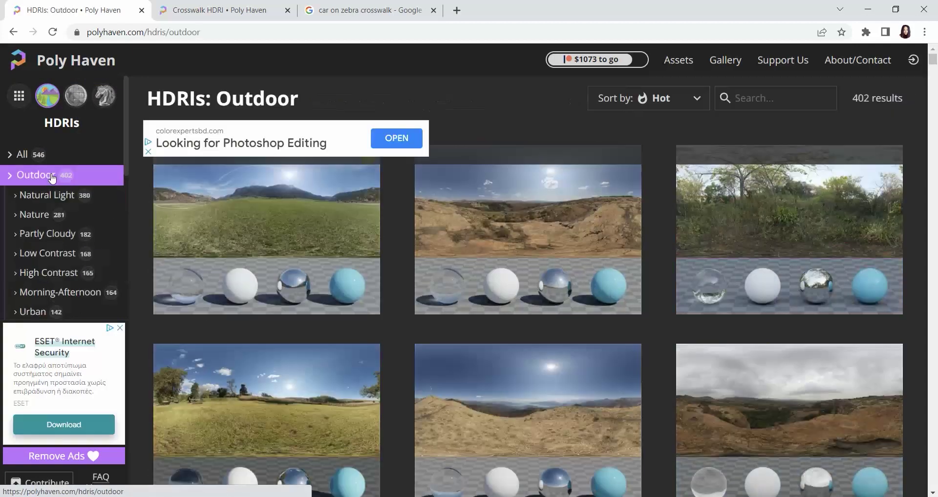
left_click(33, 311)
scroll(469, 315, "down", 1)
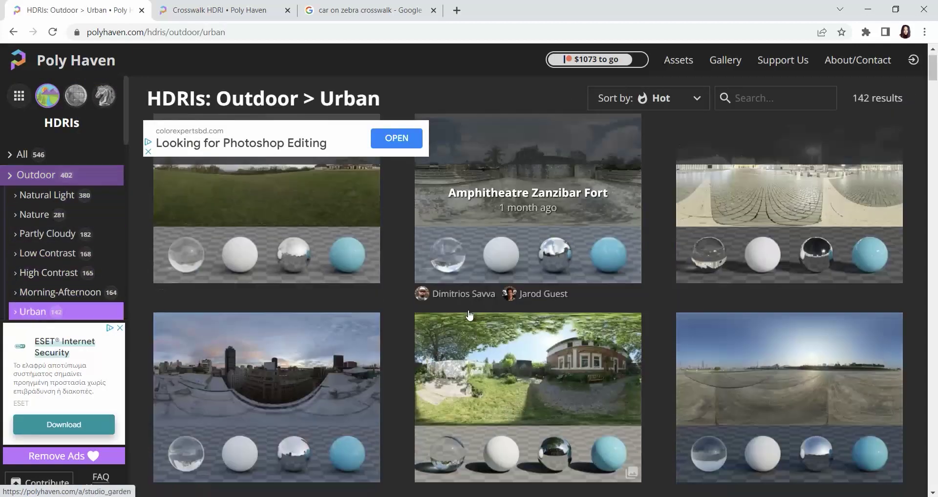
scroll(469, 315, "down", 6)
key("ctrl+Tab")
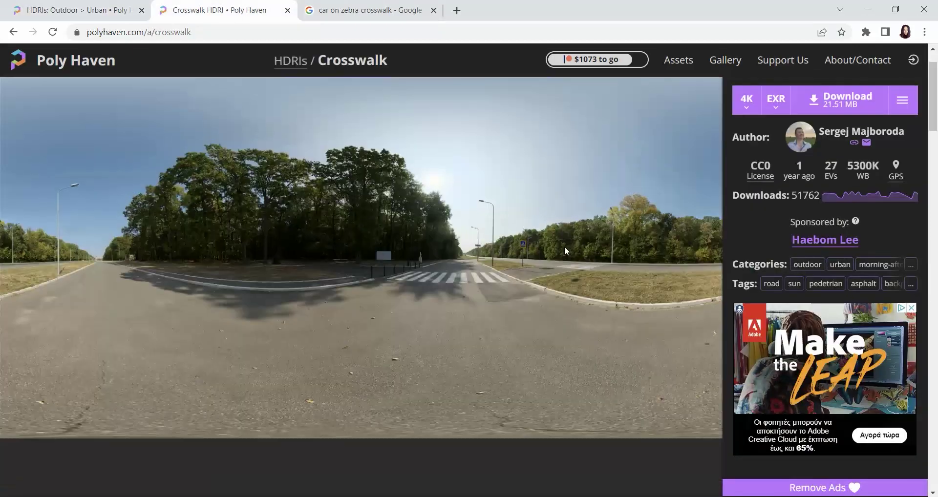
scroll(565, 251, "up", 1)
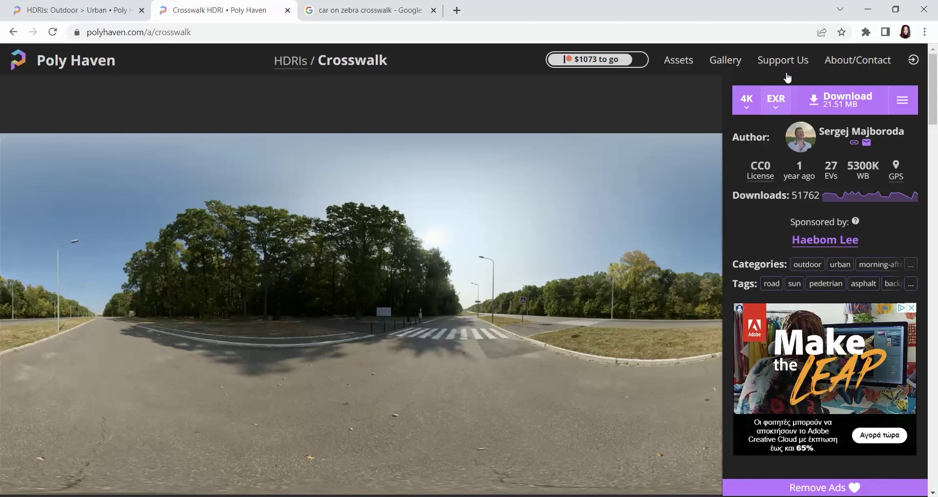
left_click(868, 9)
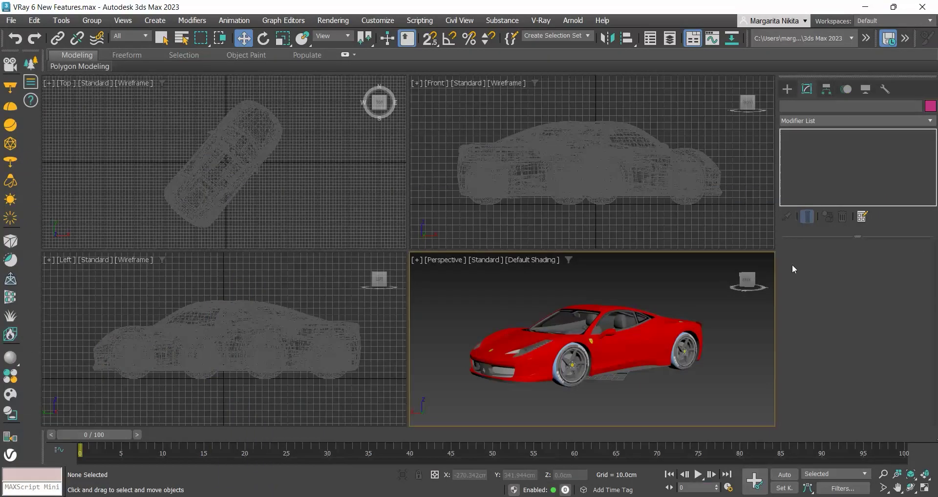
Create a VRayLight dome light at the centre of the scene
left_click(11, 108)
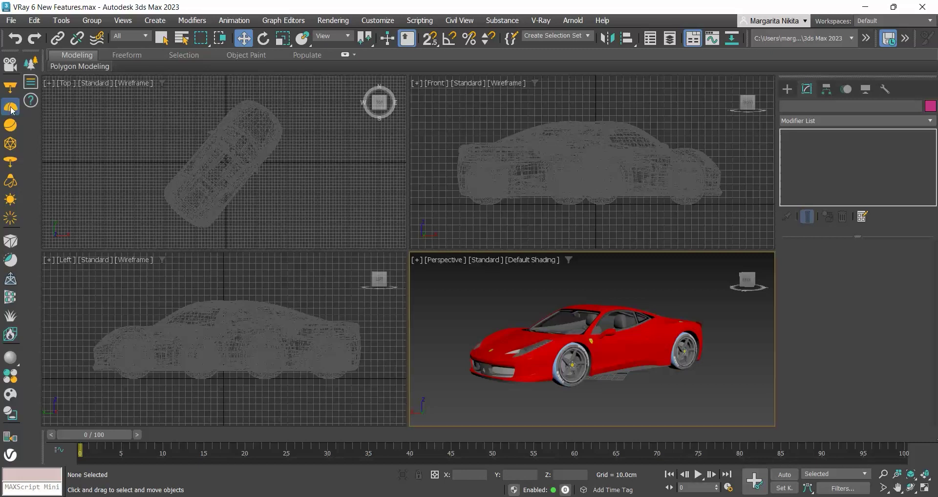
left_click(226, 161)
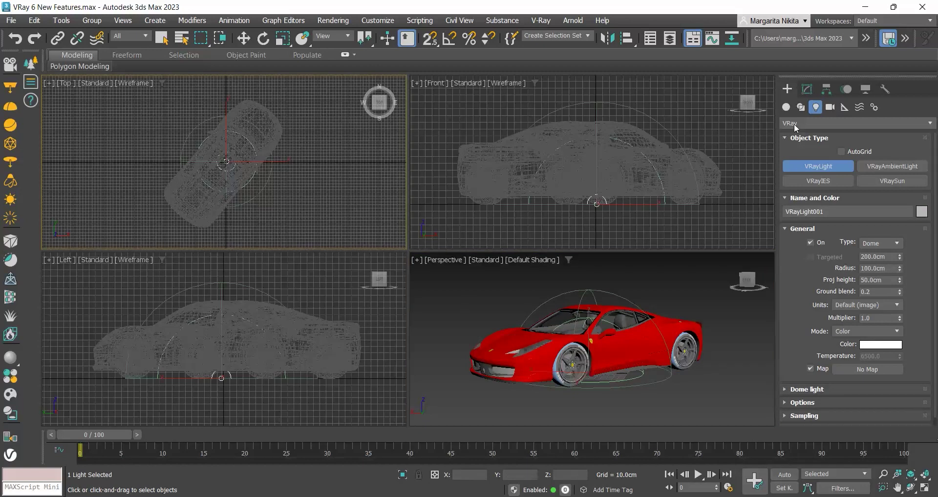
left_click(807, 90)
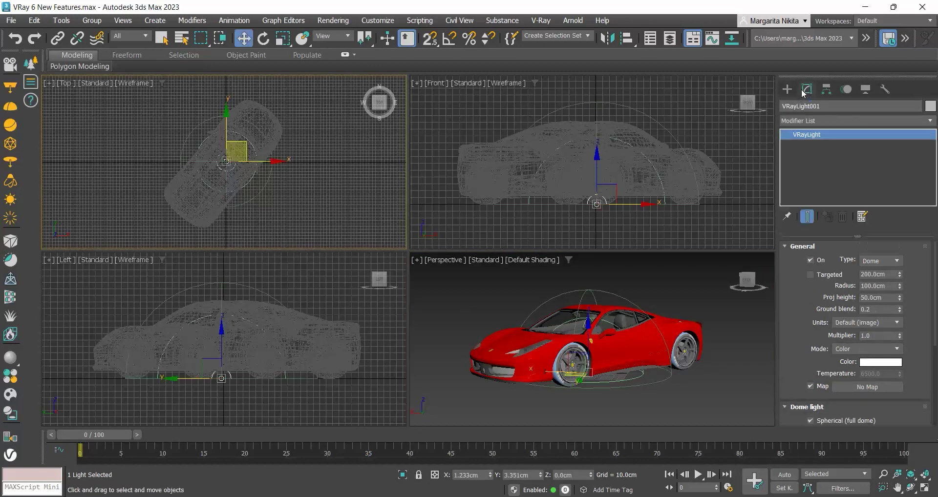
Load crosswalk_4k.exr as a VRayBitmap map on the dome light and activate Perspective
left_click(870, 388)
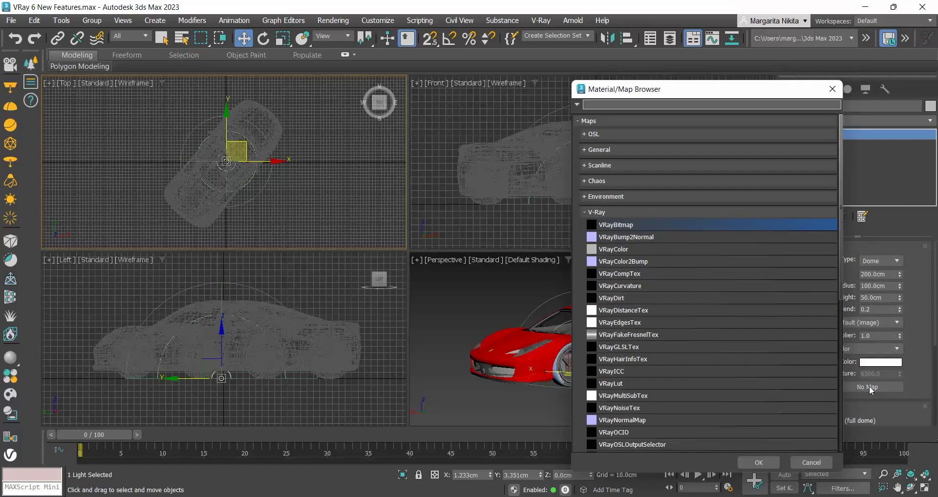
double_click(629, 226)
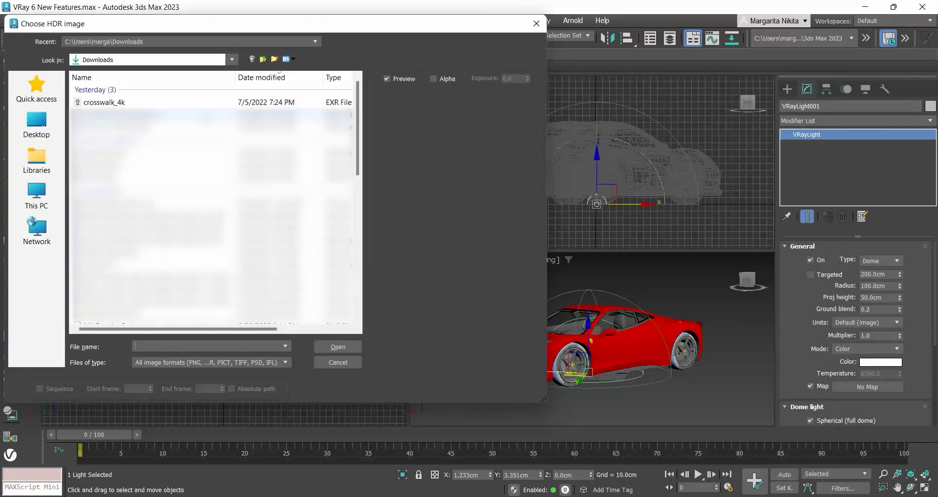
left_click(117, 103)
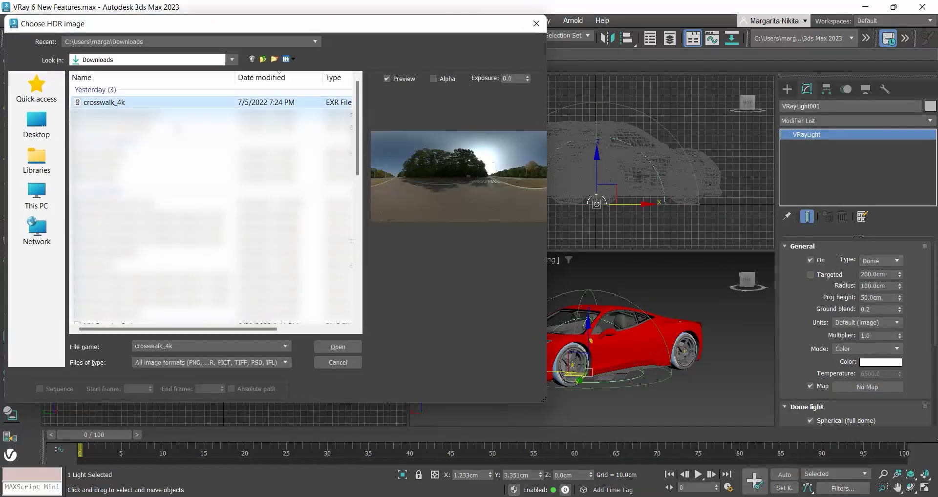
left_click(344, 347)
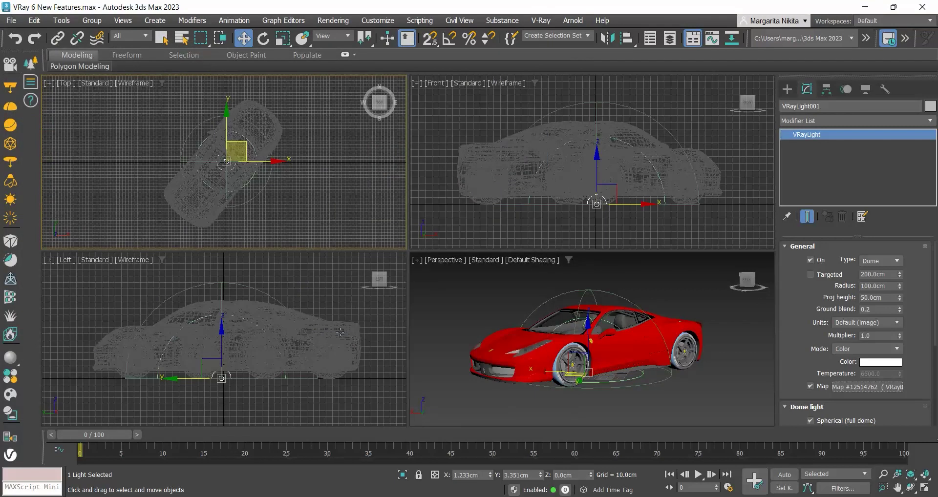
scroll(12, 254, "up", 3)
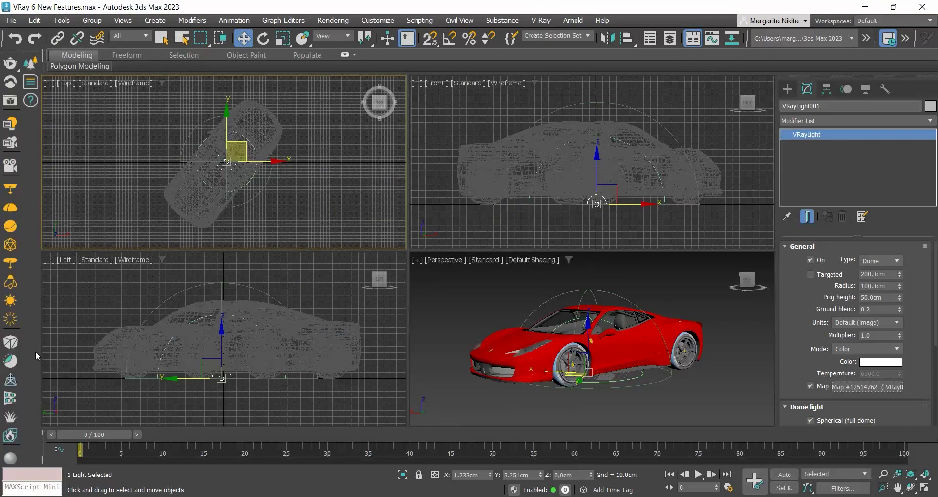
right_click(479, 309)
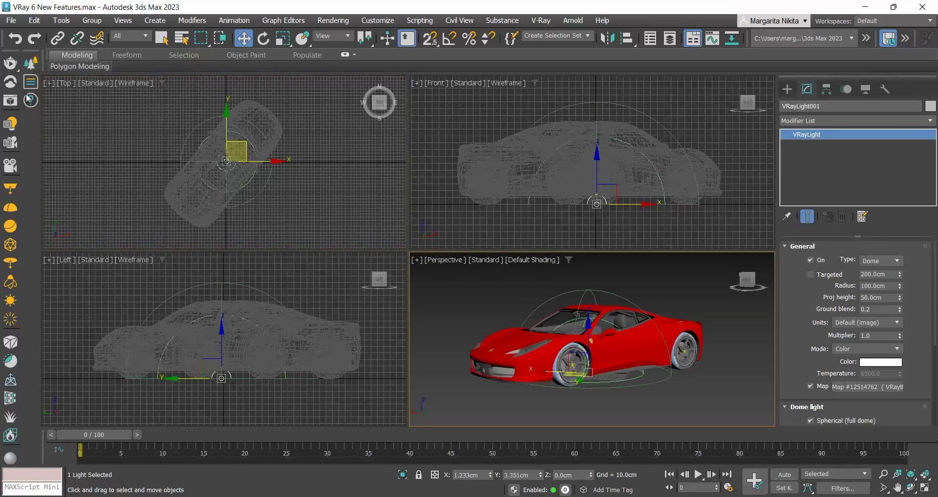
Start an interactive V-Ray render and instance the dome light's HDR map into the Slate Material Editor
left_click(29, 99)
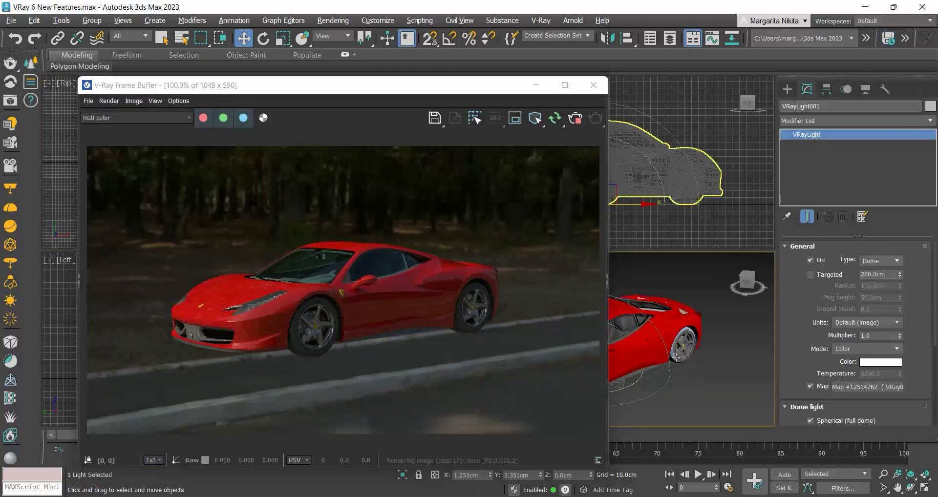
middle_click_drag(676, 356, 697, 341, "alt")
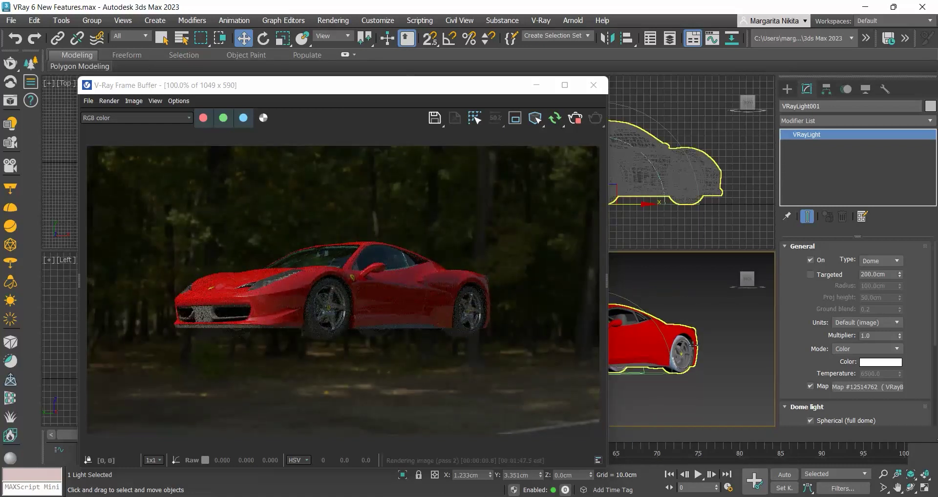
key("m")
left_click_drag(626, 115, 516, 113)
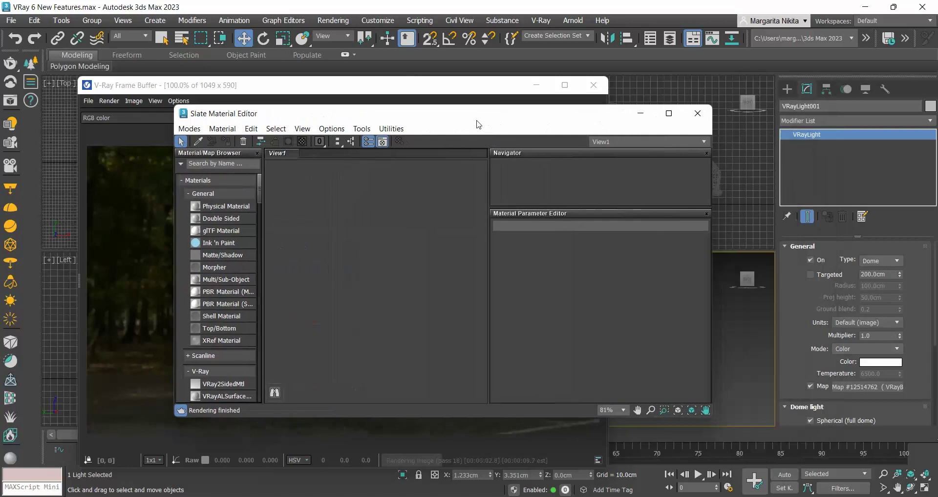
left_click_drag(869, 386, 394, 248)
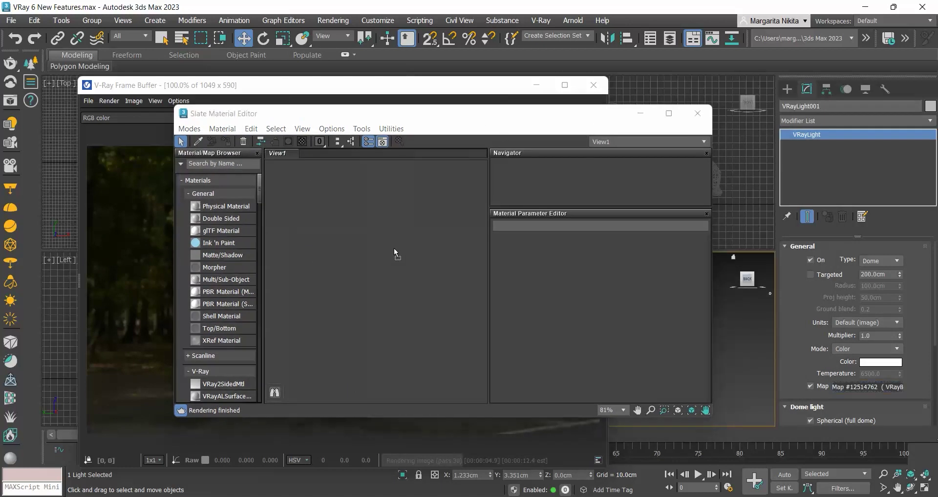
left_click(415, 302)
double_click(409, 260)
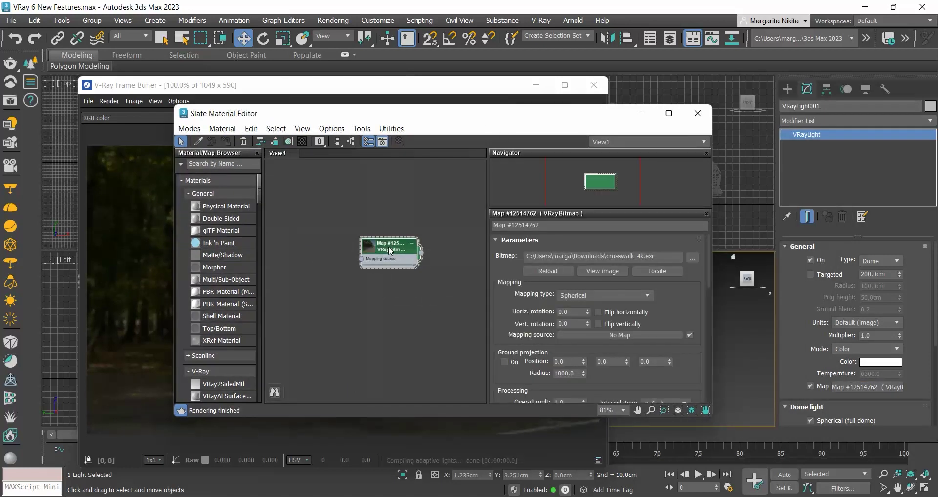
left_click_drag(427, 123, 688, 415)
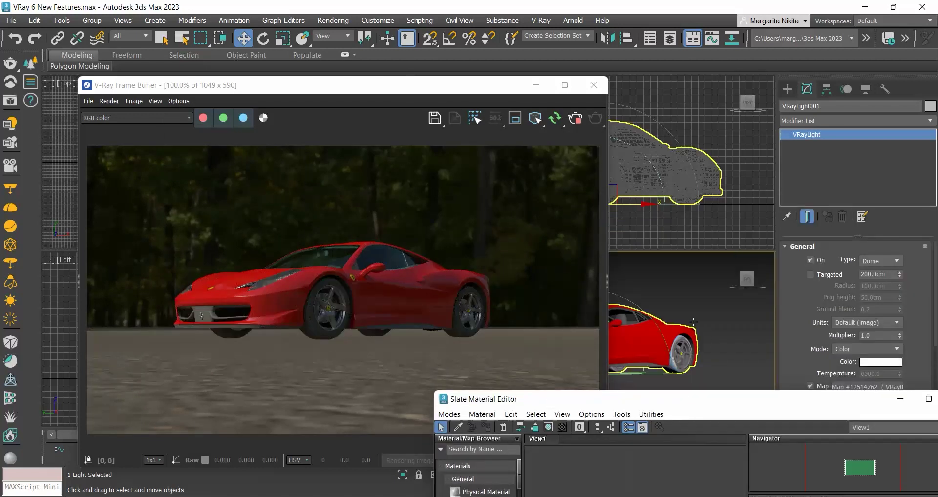
Orbit around the car and drag the dome light to the left
middle_click_drag(693, 322, 718, 324, "alt")
scroll(692, 323, "down", 4)
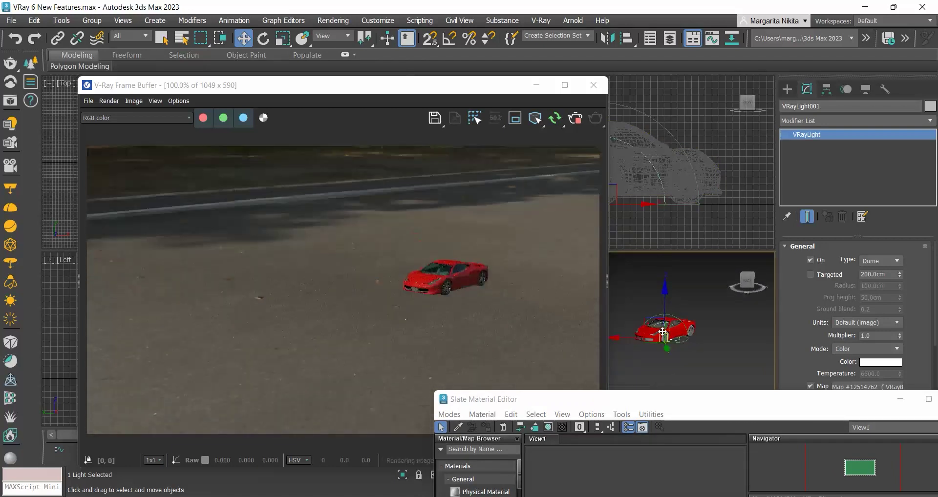
scroll(666, 346, "up", 5)
scroll(679, 338, "down", 1)
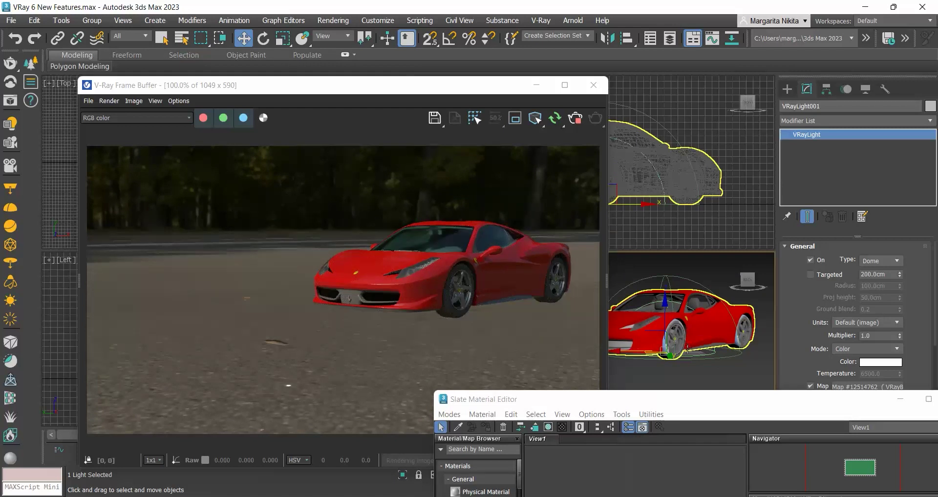
scroll(687, 344, "down", 3)
middle_click_drag(687, 352, 679, 349, "alt")
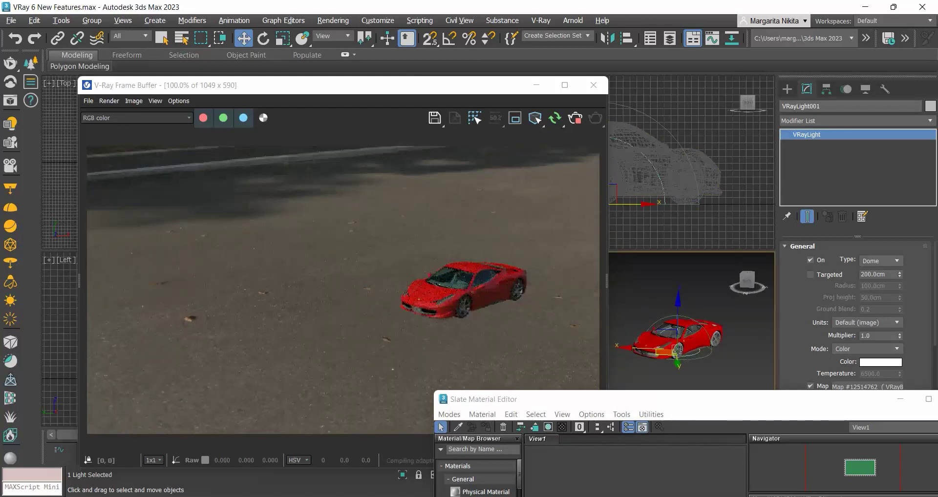
left_click_drag(677, 350, 654, 353)
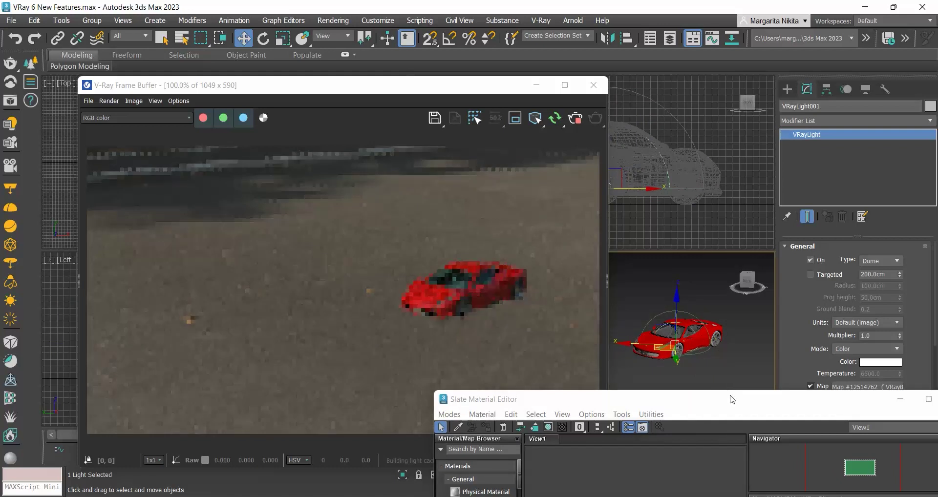
left_click_drag(729, 398, 808, 156)
Set the dome light's position to X 0, Y 0, Z 0 and bring the material editor forward
double_click(473, 476)
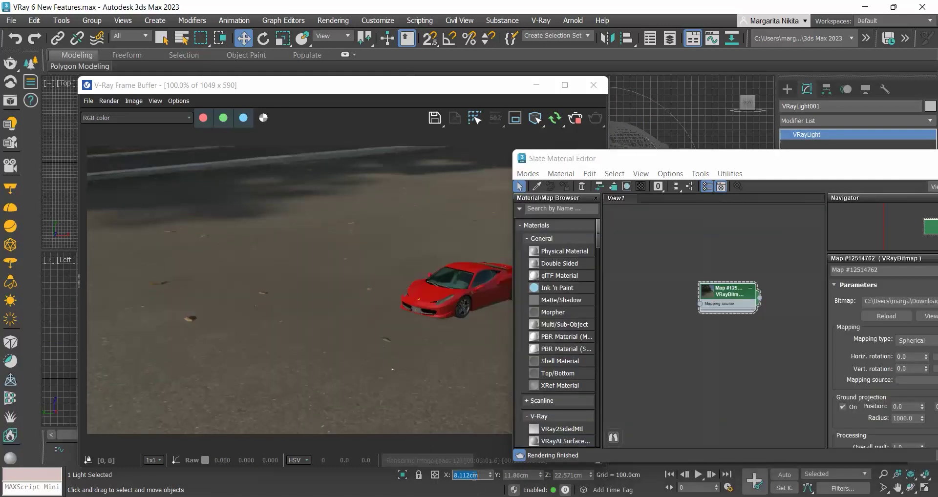
type("0")
key("Tab")
type("0")
key("Tab")
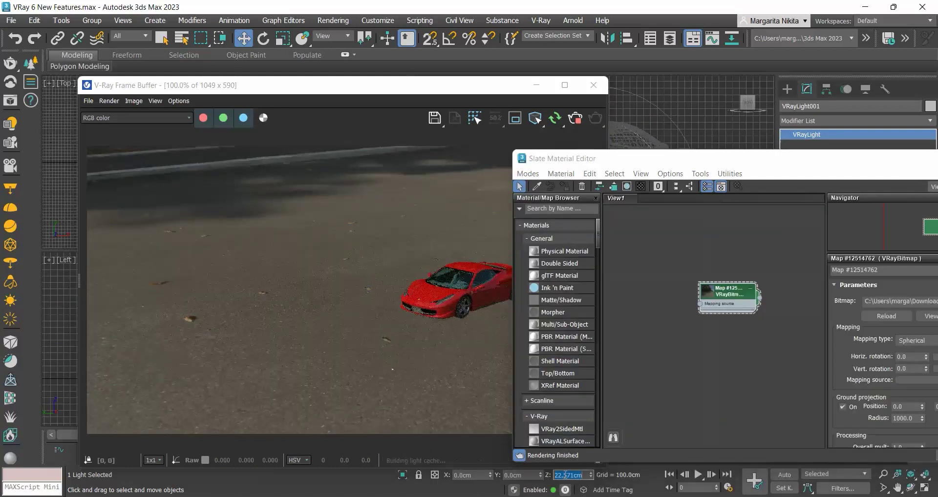
type("0")
key("Return")
left_click(748, 309)
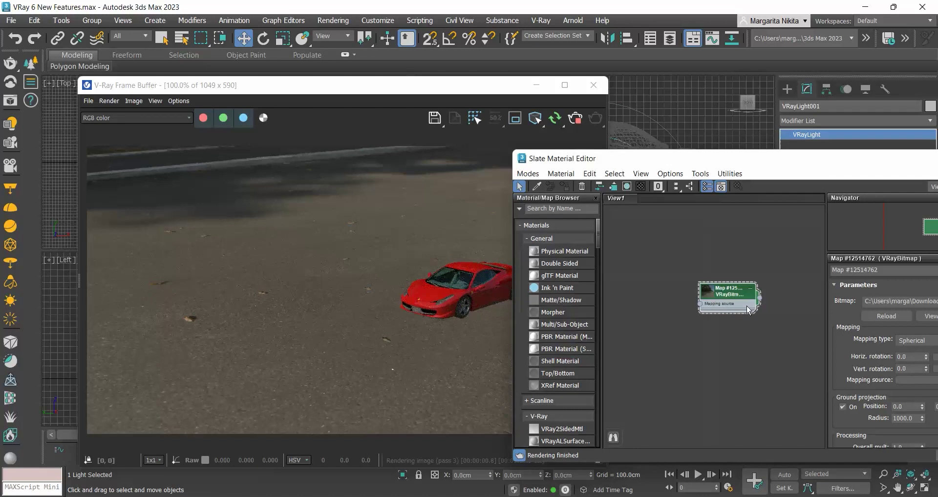
left_click_drag(859, 161, 521, 206)
Close the Slate Material Editor and enable Finite dome on the crosswalk dome light
left_click(699, 204)
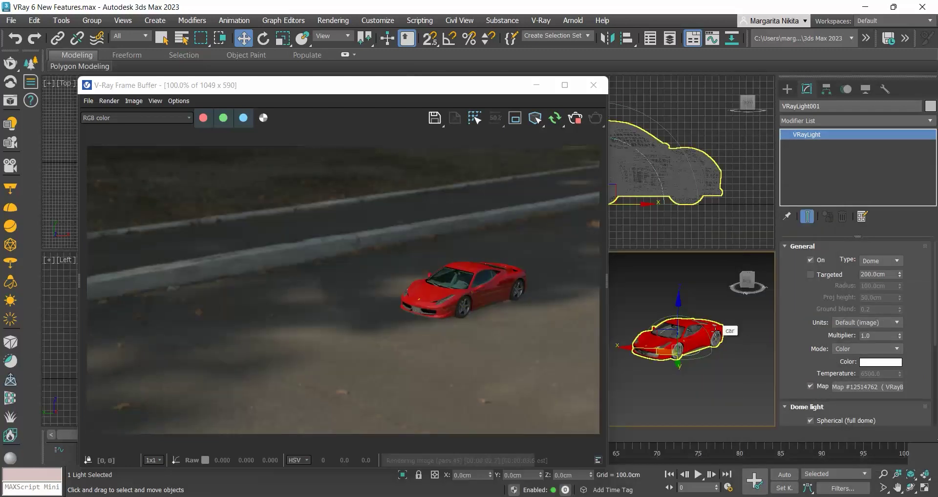
left_click_drag(799, 362, 804, 217)
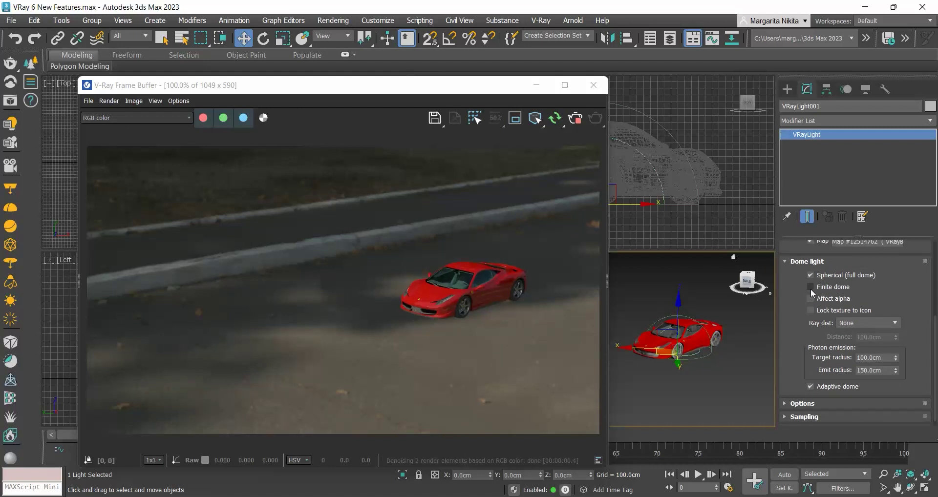
left_click(811, 287)
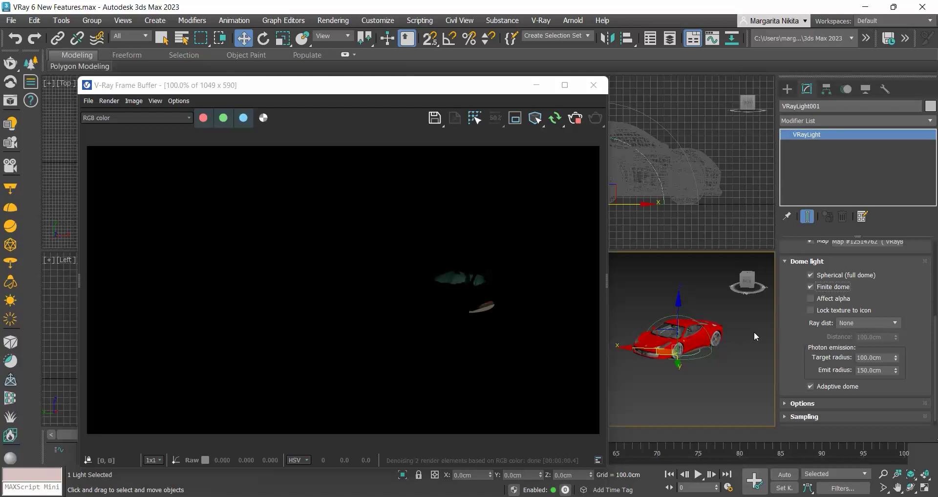
scroll(934, 324, "up", 5)
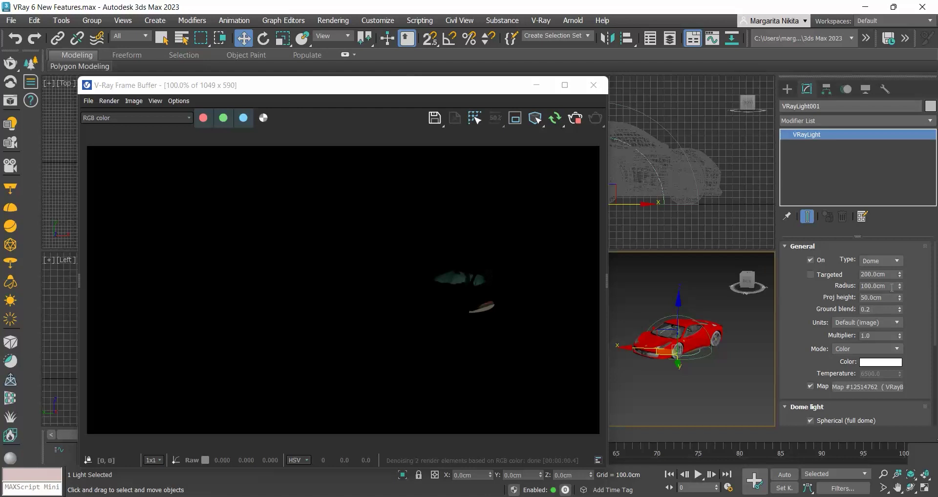
Increase the dome radius through 200 and 300 to 1000 cm, then orbit closer to the car
double_click(875, 286)
type("200")
key("Return")
type("300")
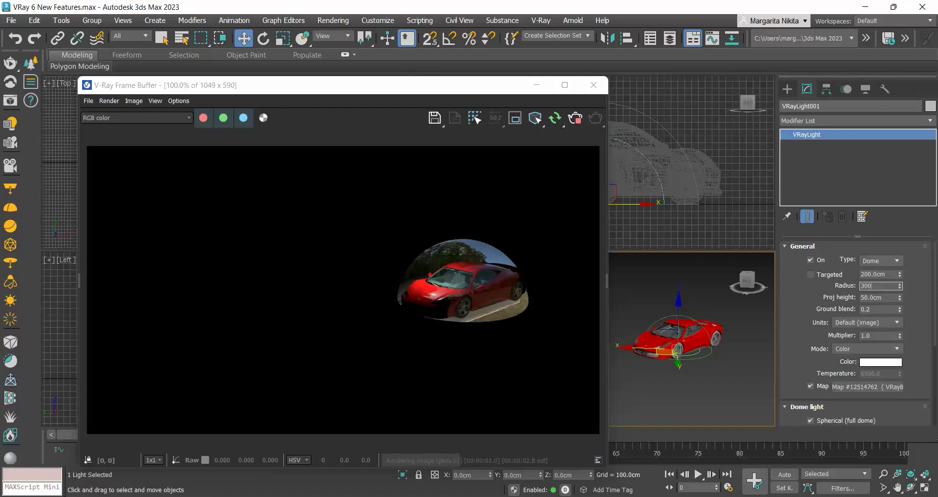
key("Return")
type("10")
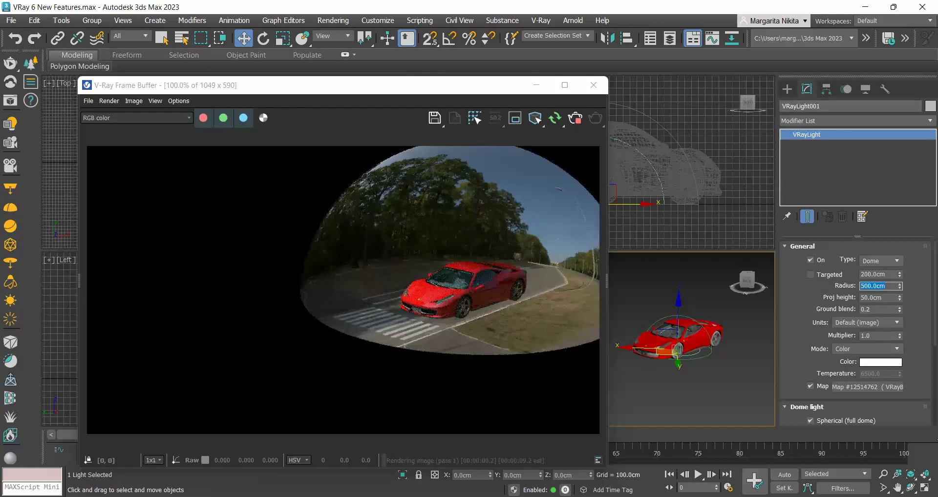
type("00")
key("Return")
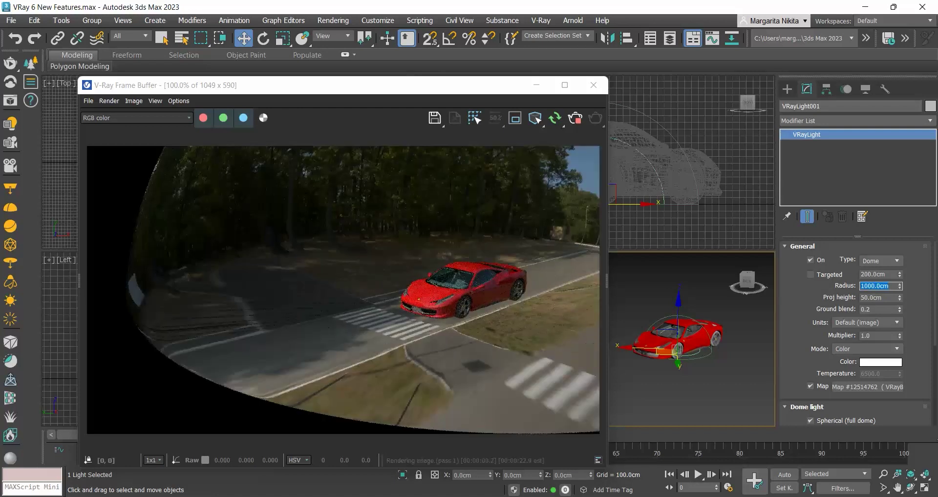
scroll(713, 342, "up", 3)
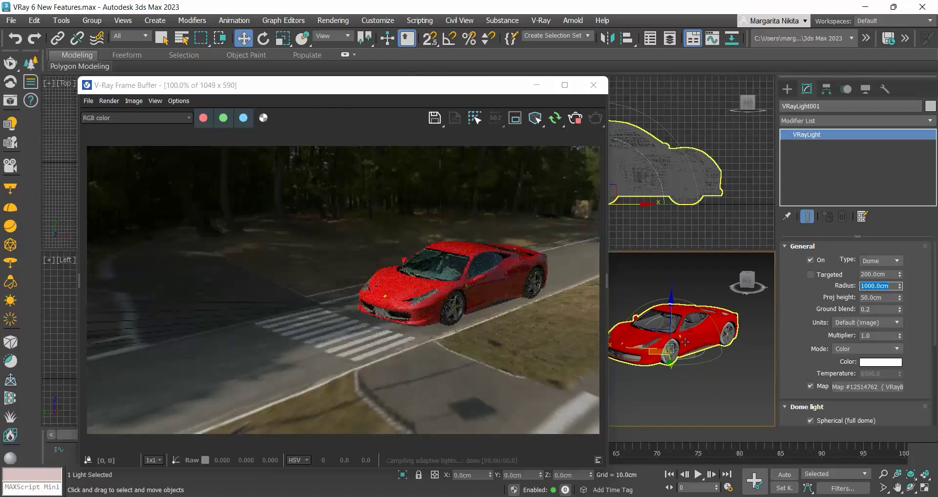
mouse_move(685, 342)
middle_mouse_down("alt")
mouse_move(702, 328)
mouse_move(703, 342)
middle_mouse_up("alt")
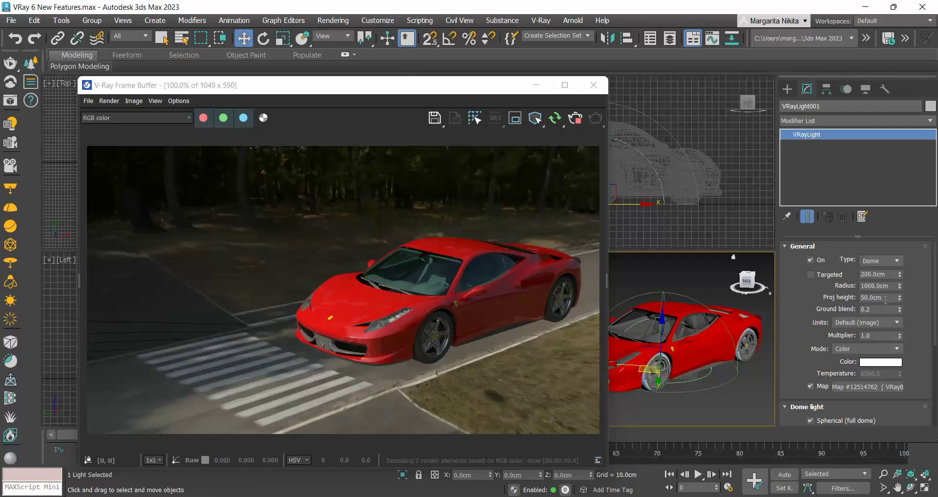
Step the projection height through 60, 70 and 80 to 100 cm, then nudge the dome light
double_click(885, 299)
type("60")
key("Return")
type("70")
key("Return")
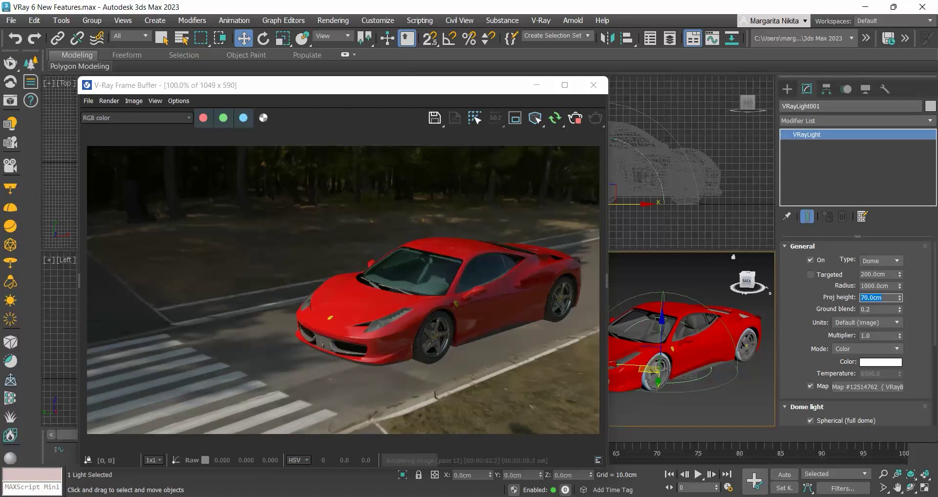
type("80")
key("Return")
type("100")
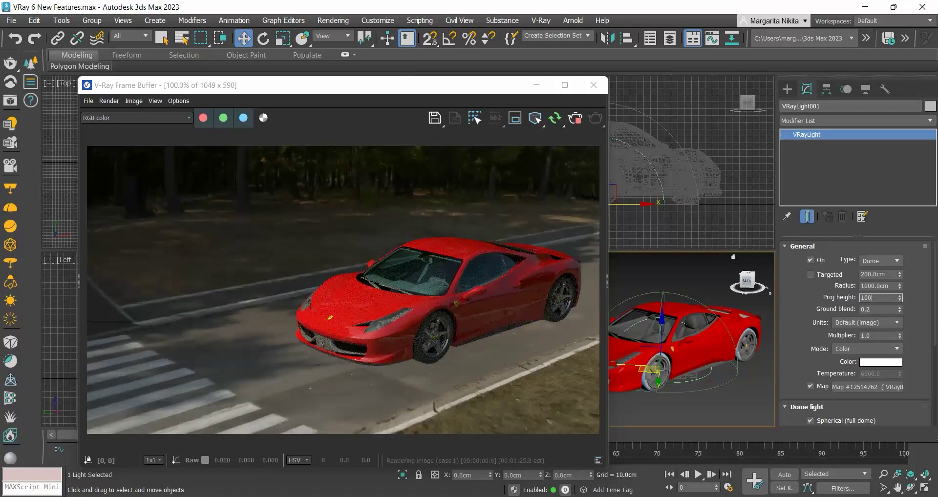
key("Return")
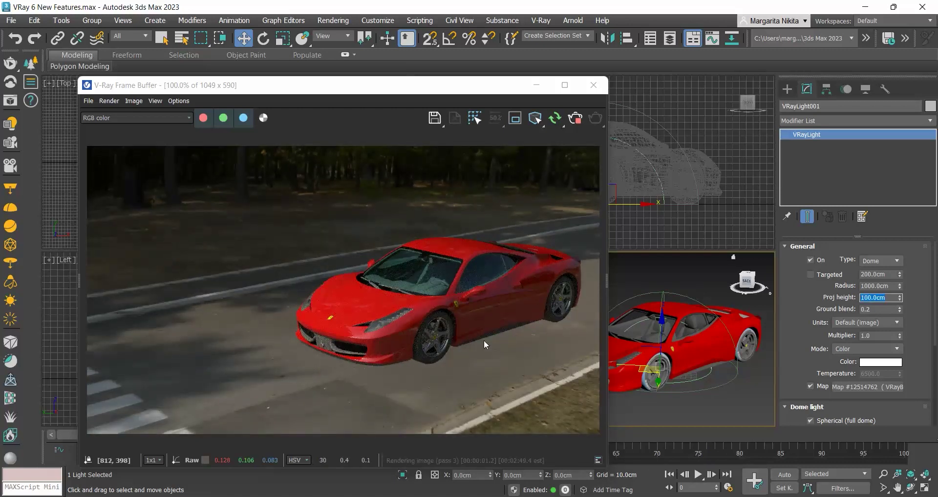
left_click_drag(646, 353, 658, 346)
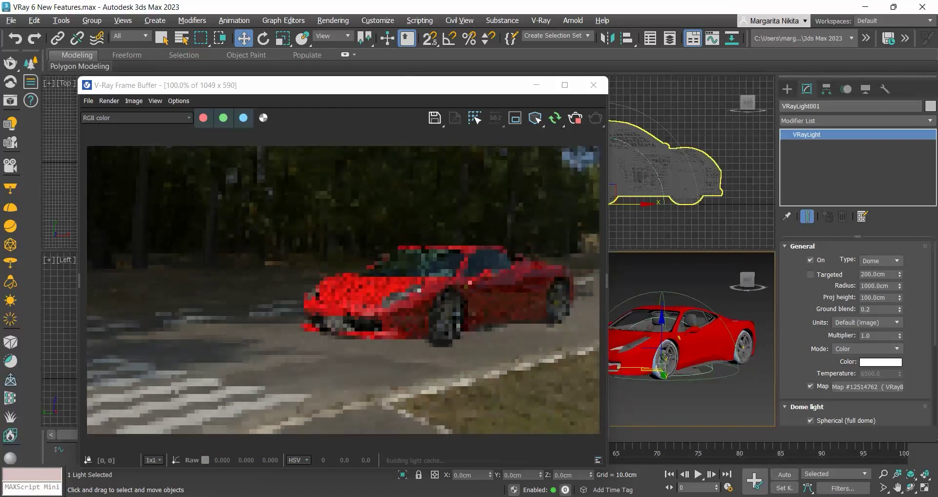
Orbit to a front view, drag the dome light so the car sits on the crosswalk, and zoom out
mouse_move(668, 357)
middle_mouse_down("alt")
mouse_move(703, 352)
mouse_move(683, 358)
middle_mouse_up("alt")
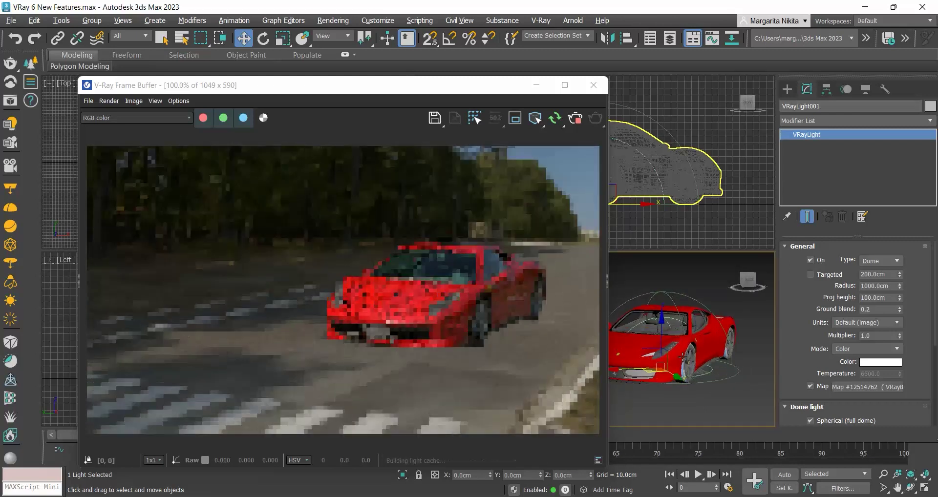
left_click_drag(654, 374, 669, 359)
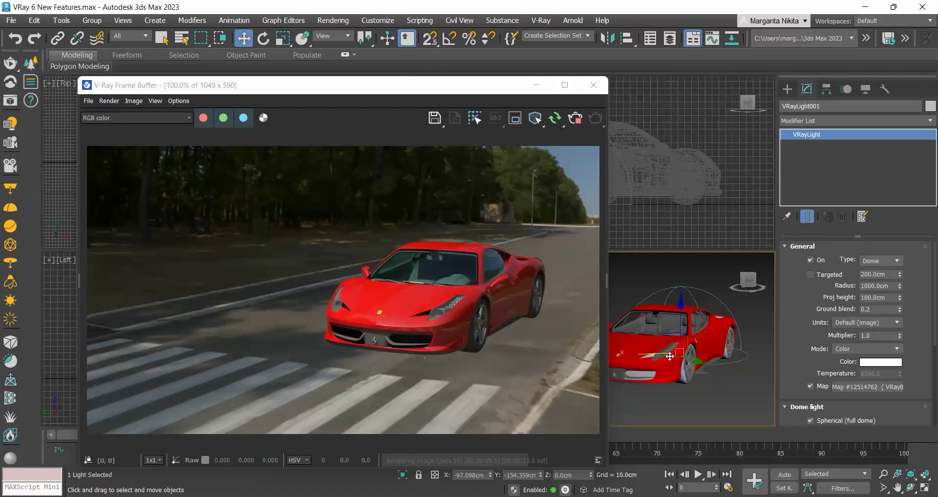
scroll(670, 357, "down", 2)
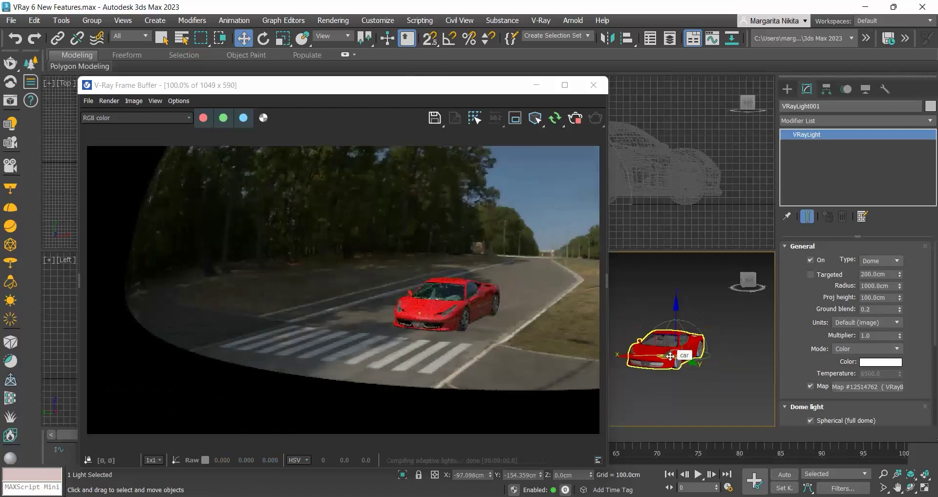
middle_click_drag(673, 373, 662, 371)
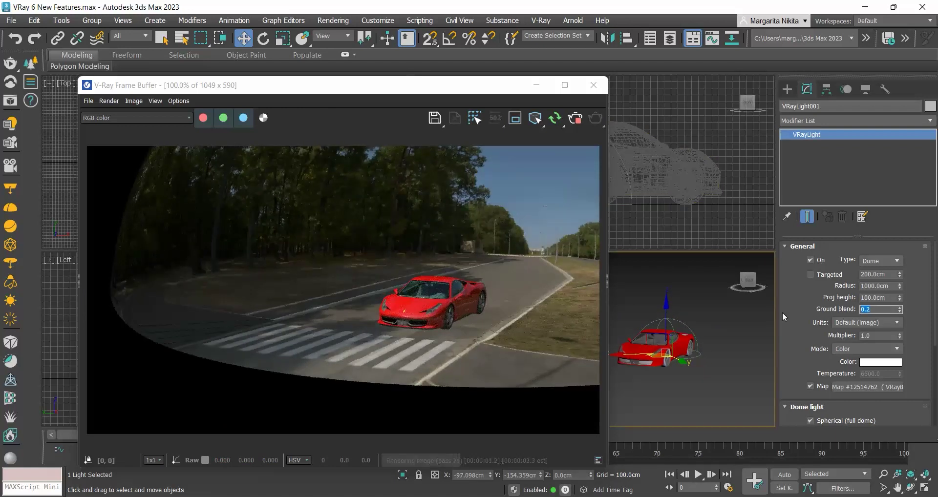
type("0")
key("Return")
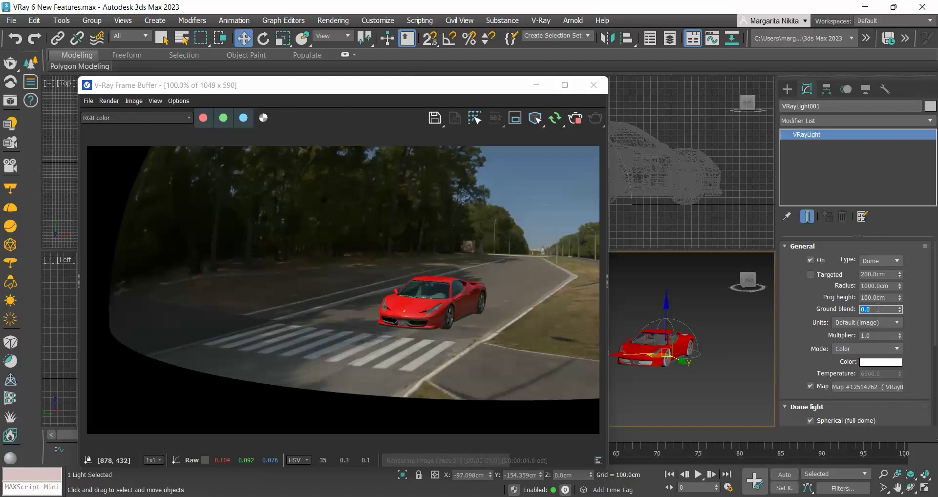
type("1")
key("Return")
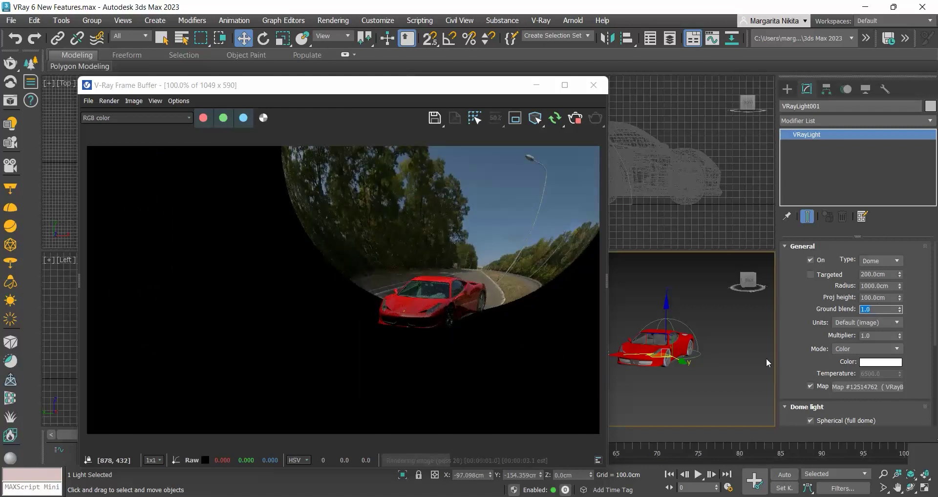
middle_click_drag(706, 357, 701, 370)
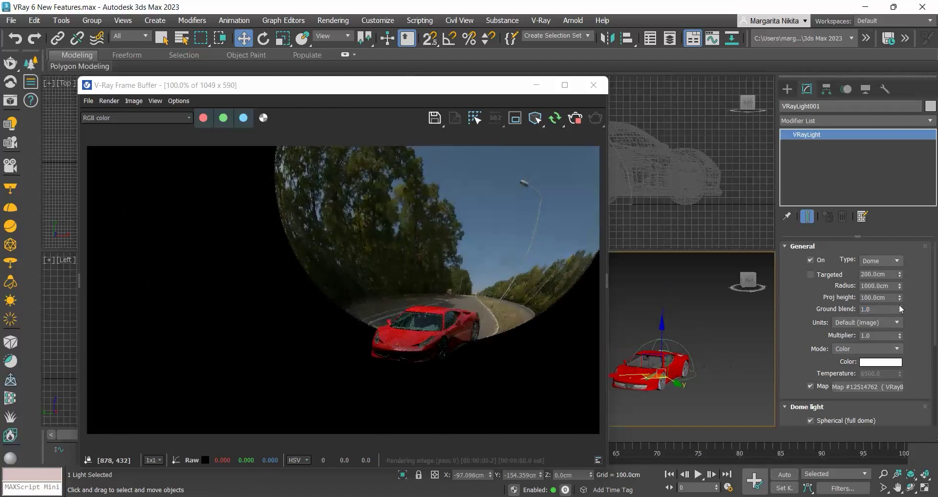
left_click(875, 310)
type("0.2")
key("Return")
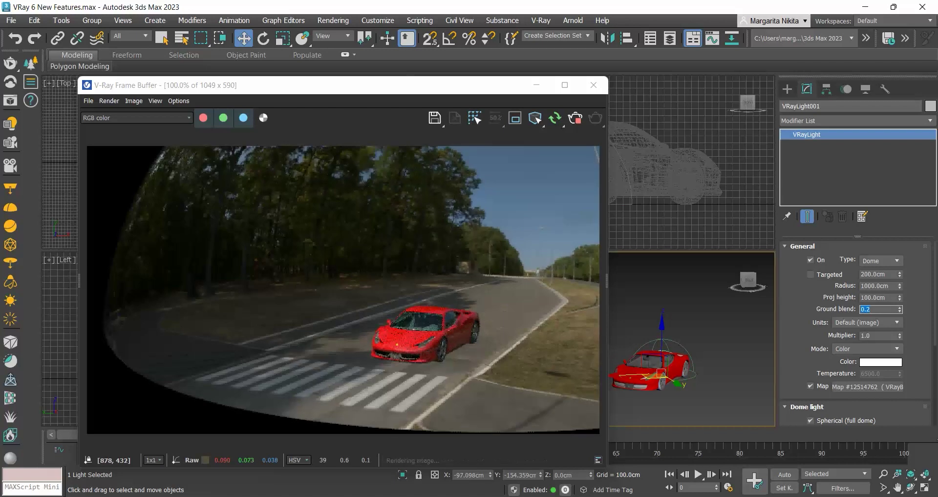
Scroll through the Google Images thumbnails for 'car on zebra crosswalk'
scroll(660, 391, "up", 2)
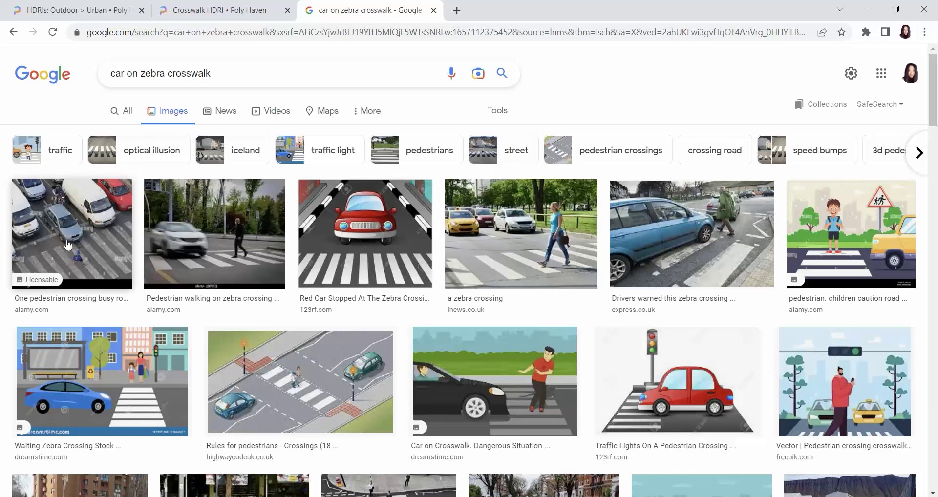
scroll(484, 312, "down", 4)
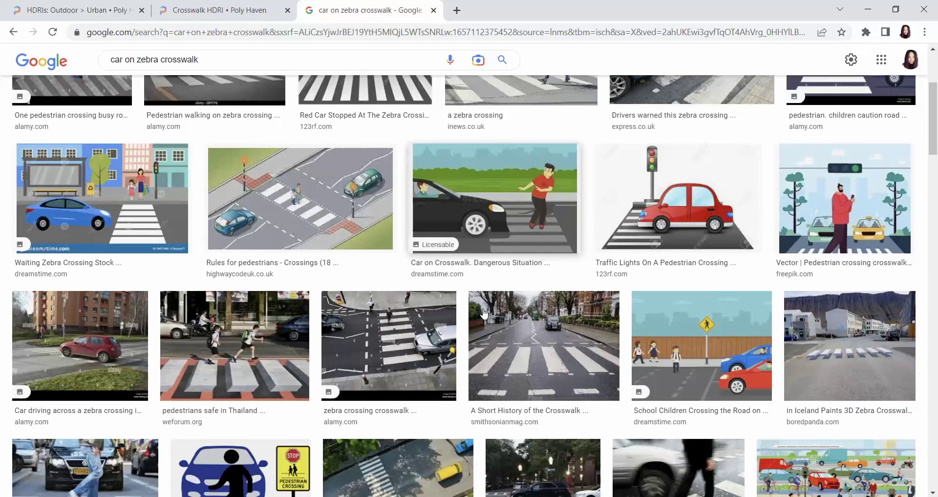
scroll(470, 335, "down", 4)
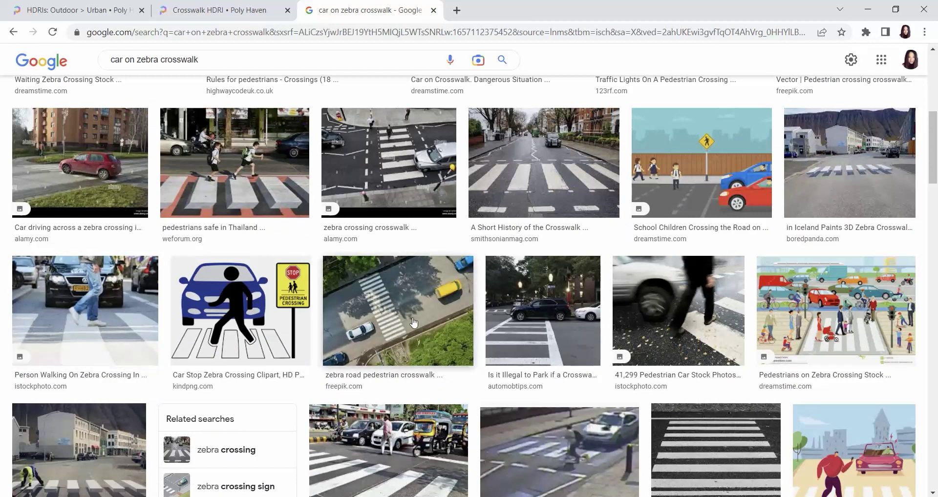
Back in 3ds Max, commit a 1200 then 1400 cm dome radius and 140 cm projection height
left_click(867, 8)
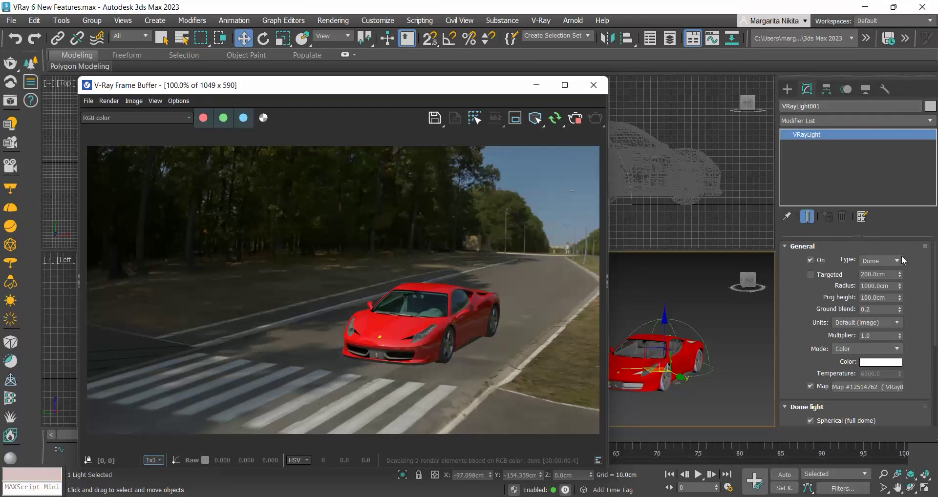
left_click(869, 286)
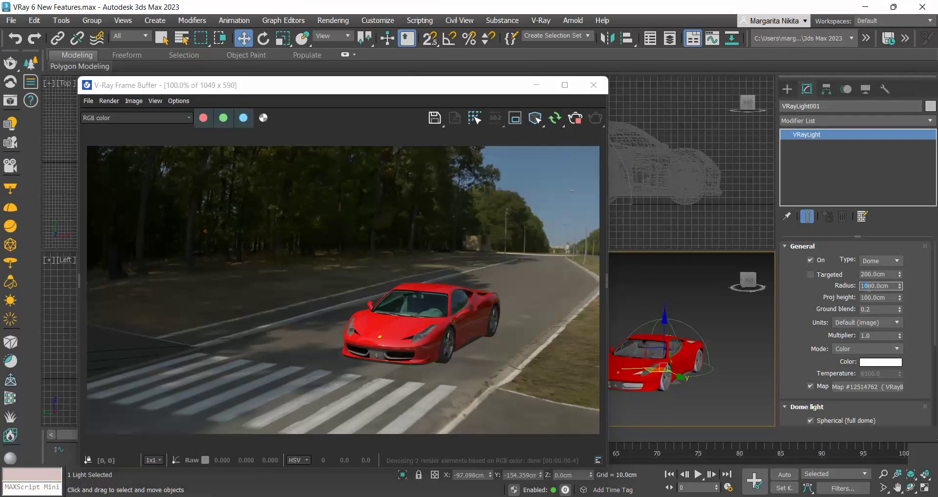
key("Return")
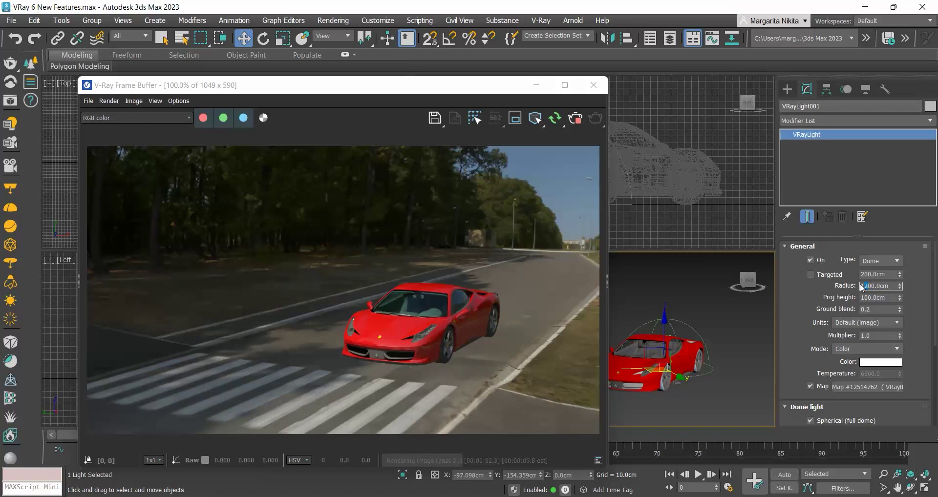
type("1400")
key("Return")
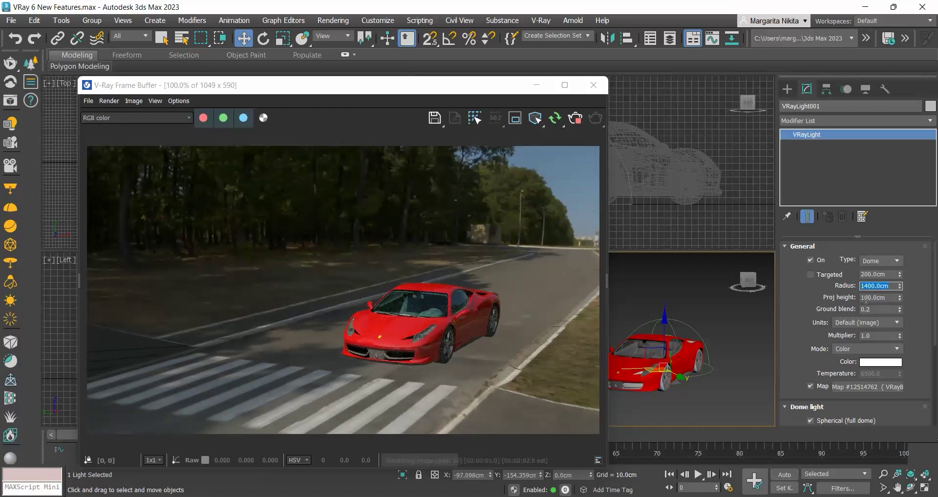
key("Tab")
key("Return")
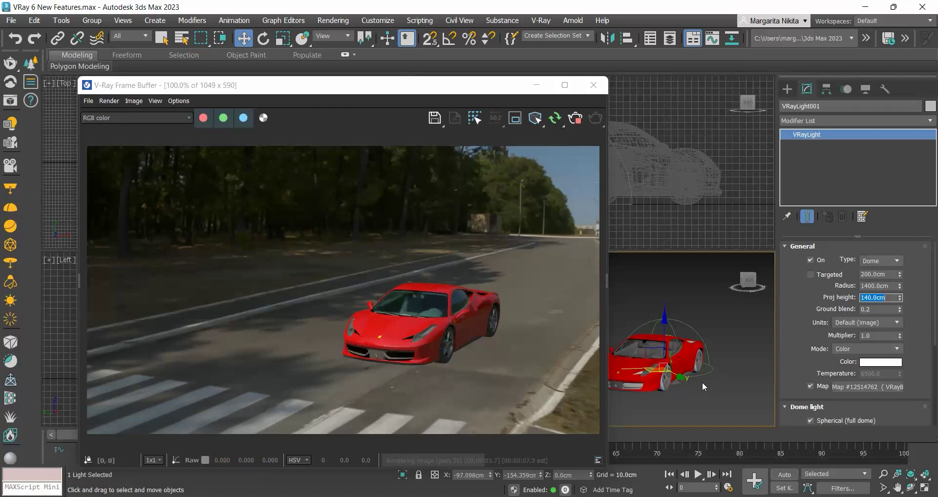
Pan and zoom the Perspective view and drag the dome light closer to the car
middle_click_drag(702, 387, 700, 363)
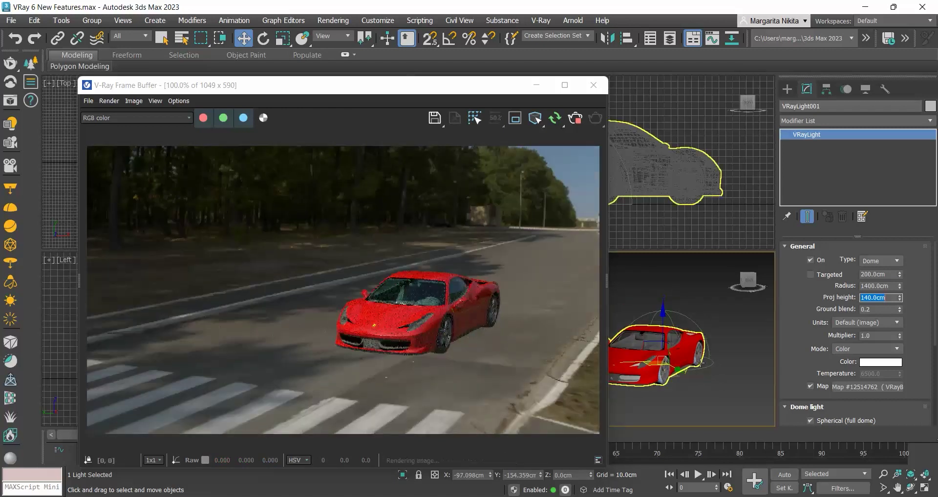
scroll(700, 364, "down", 3)
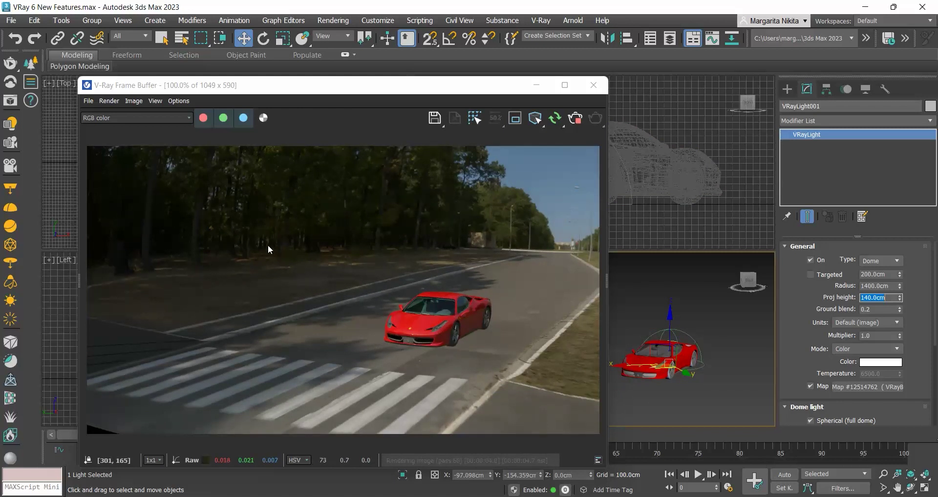
scroll(674, 365, "up", 2)
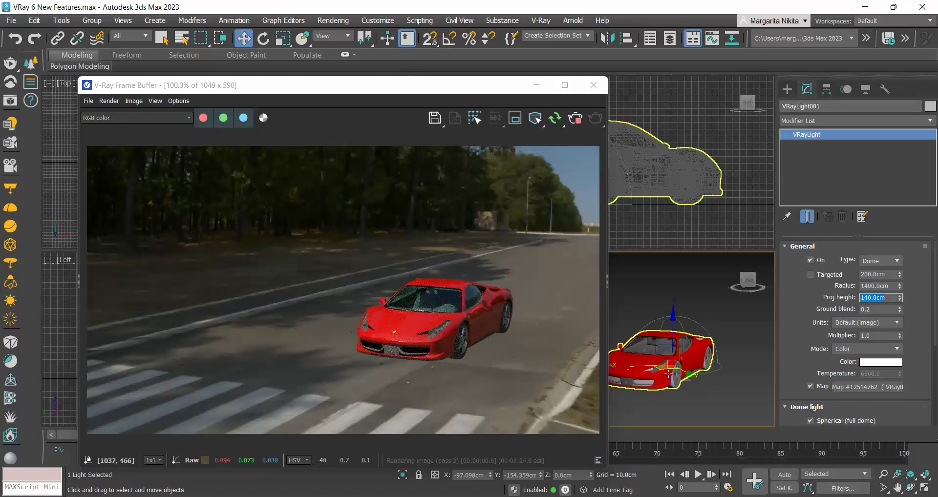
mouse_move(666, 372)
left_mouse_down()
mouse_move(655, 378)
mouse_move(678, 374)
left_mouse_up()
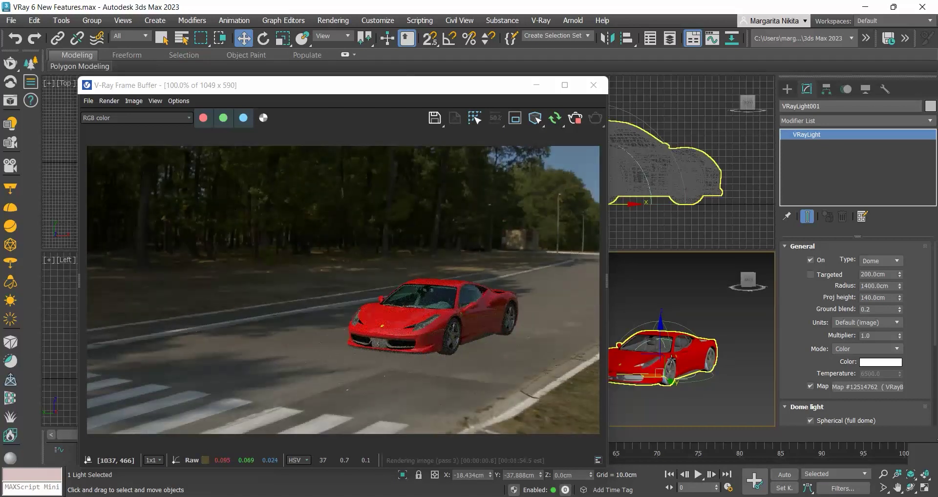
scroll(696, 379, "up", 1)
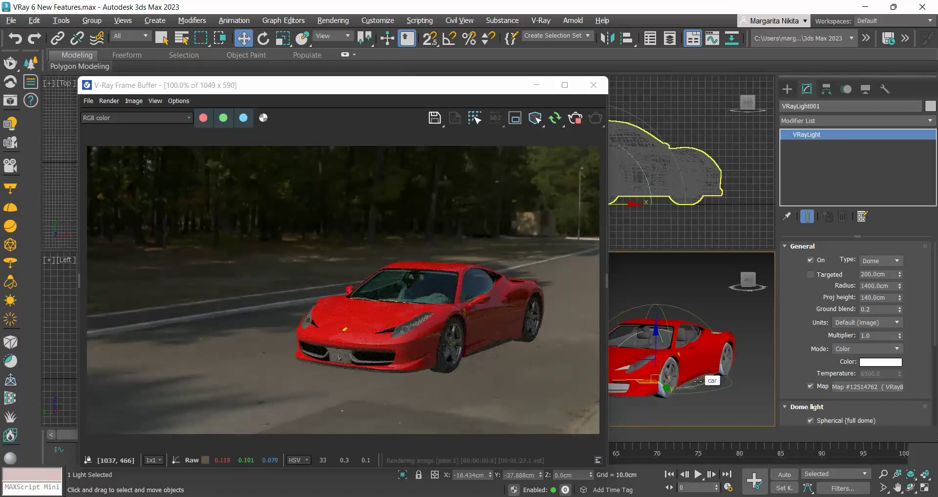
scroll(697, 379, "up", 1)
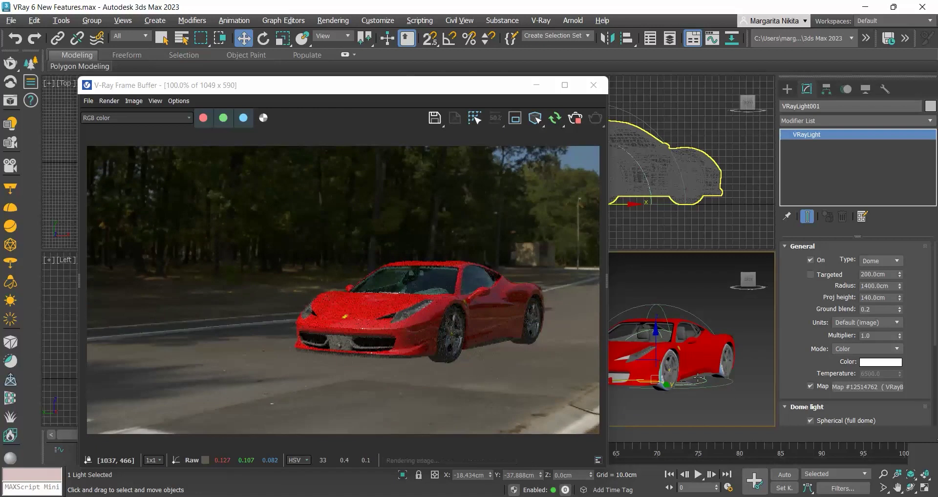
Zoom in on the car and place a VRayPlane from the VRay geometry category beneath it
left_click(883, 487)
left_click_drag(623, 288, 729, 393)
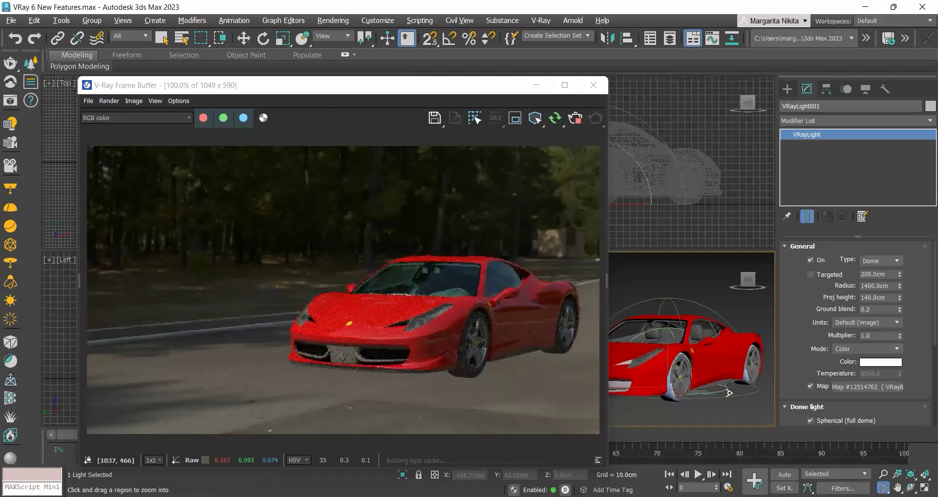
key("w")
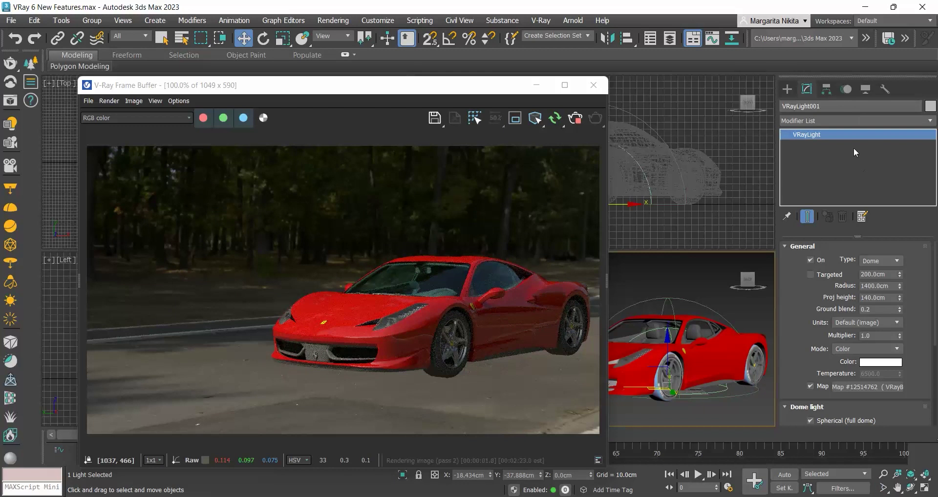
left_click(787, 89)
left_click(787, 107)
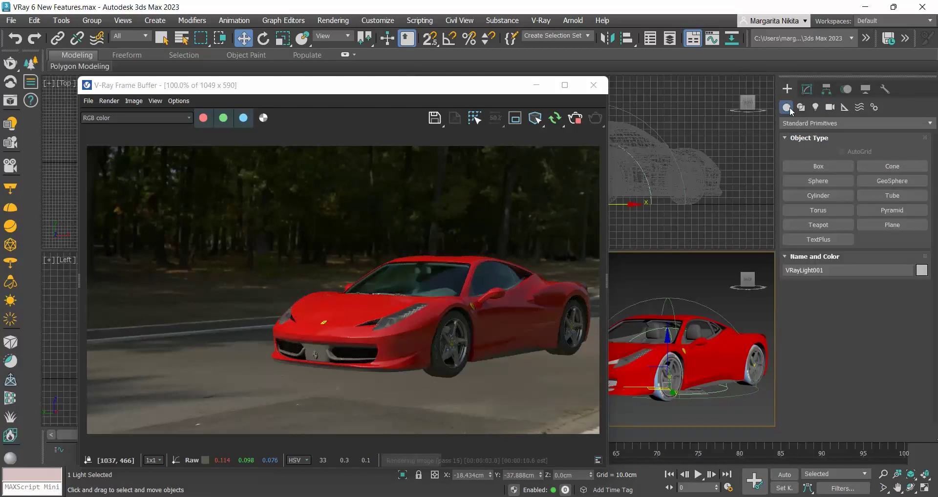
left_click(831, 123)
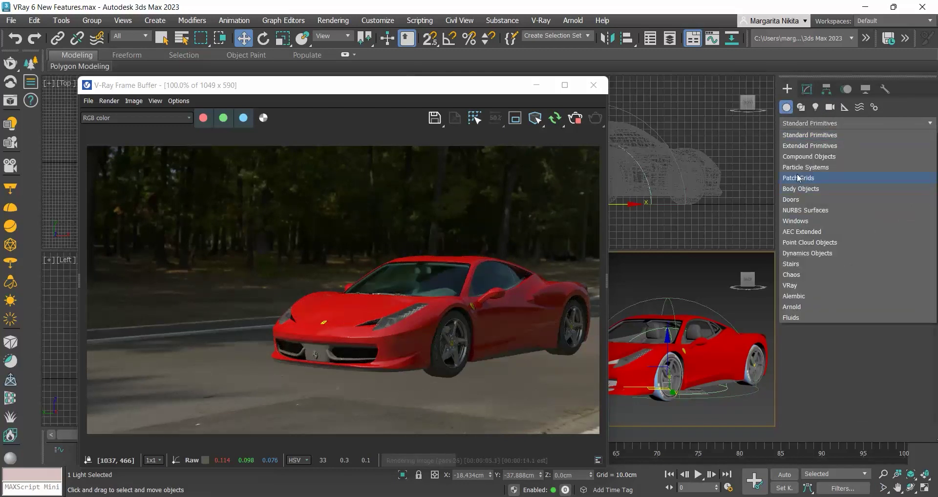
left_click(796, 285)
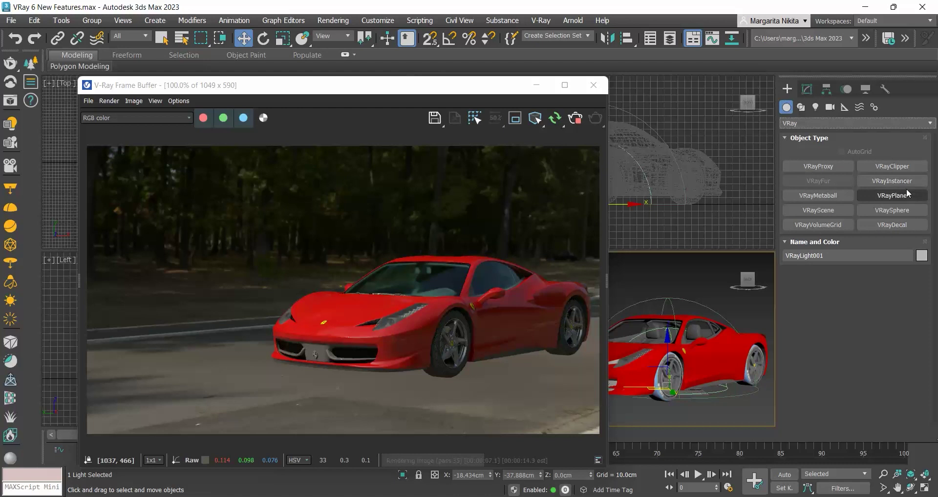
left_click(892, 195)
left_click(722, 397)
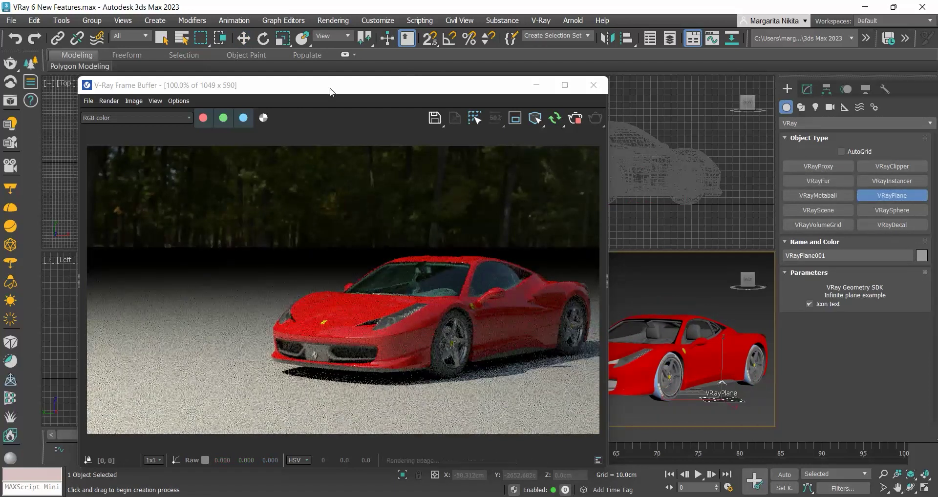
left_click_drag(331, 92, 542, 80)
Make the VRayPlane a shadow catcher, then pan and zoom the Perspective view onto the car
scroll(12, 326, "down", 3)
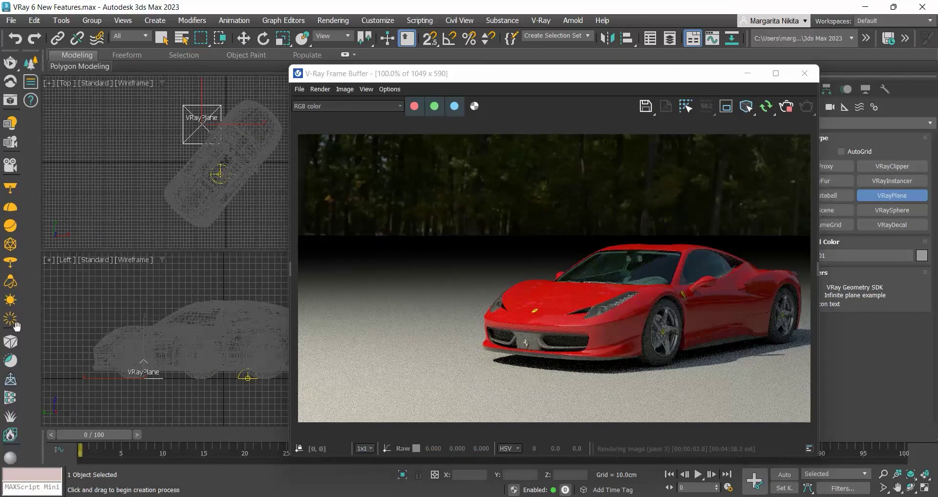
left_click(12, 418)
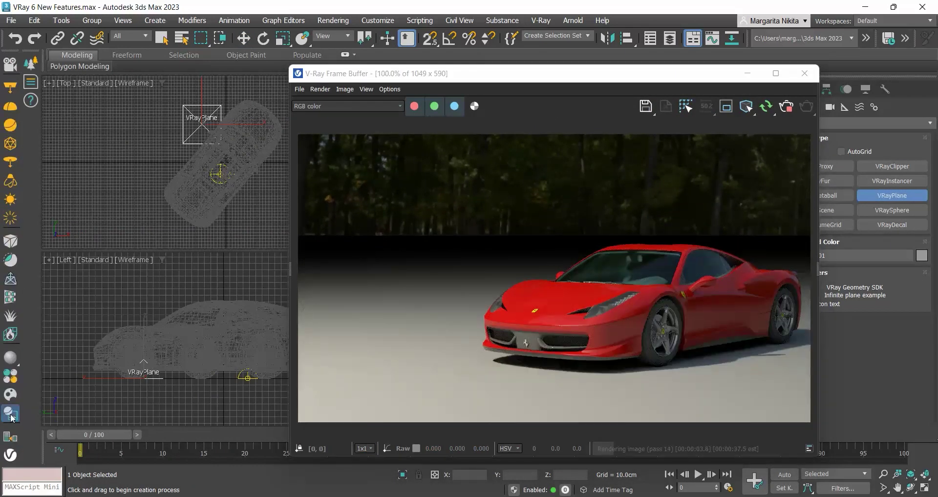
left_click_drag(593, 78, 303, 66)
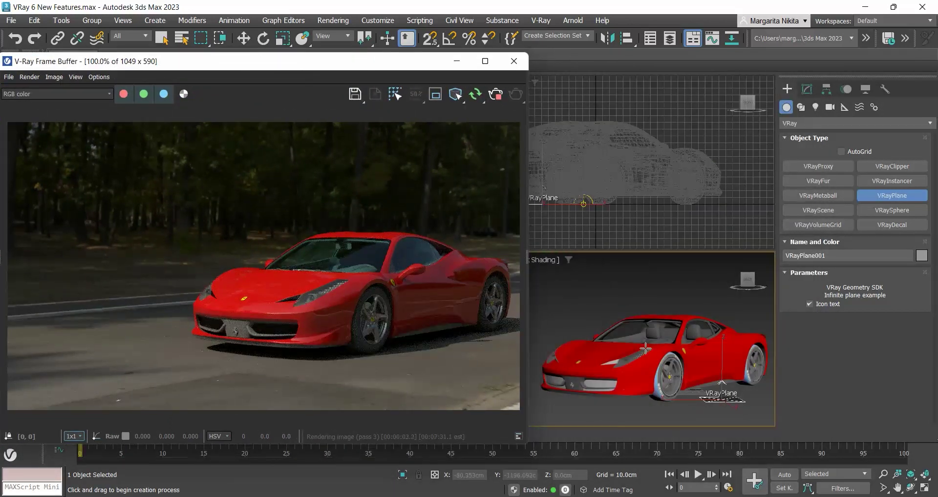
left_click(674, 343)
middle_click_drag(674, 343, 661, 366)
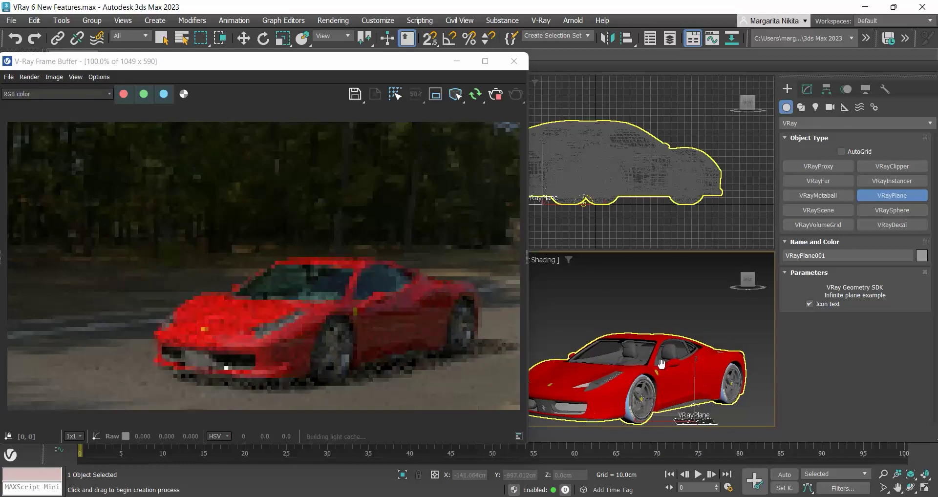
left_click(760, 419)
left_click(883, 488)
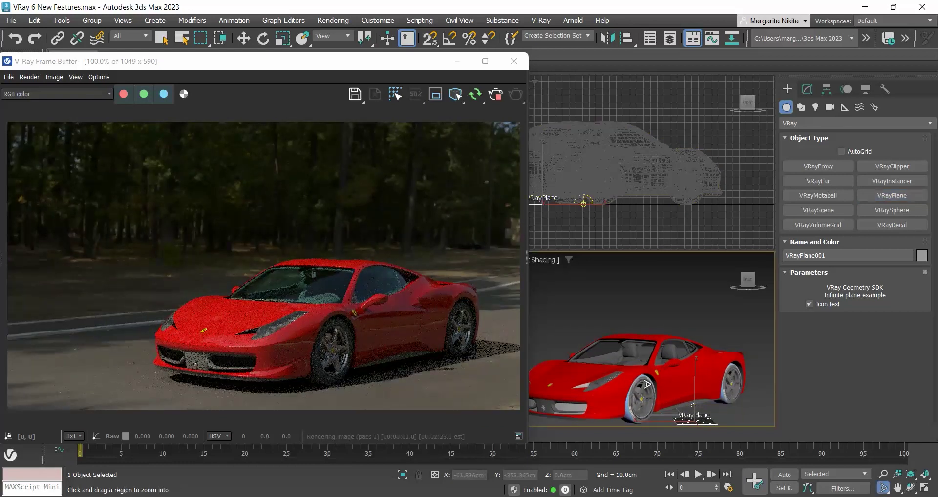
scroll(676, 368, "up", 2)
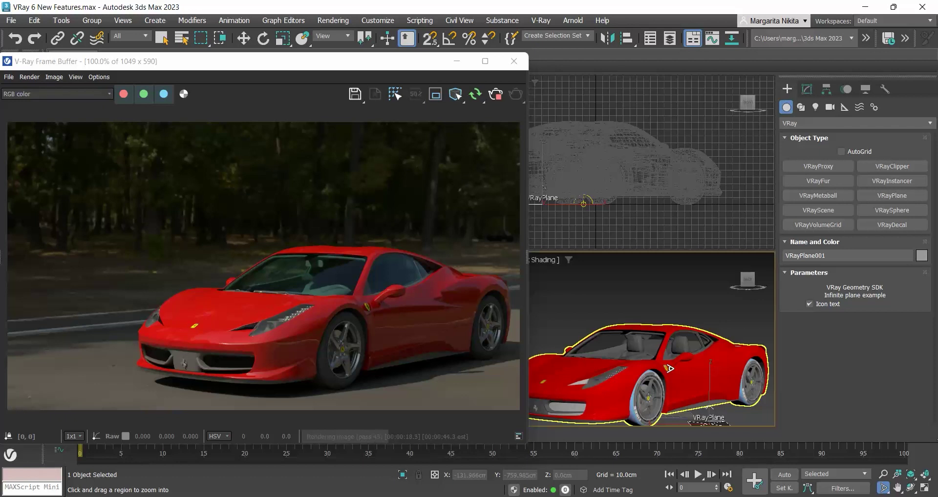
Select the car and hide it from the scene
left_click(244, 38)
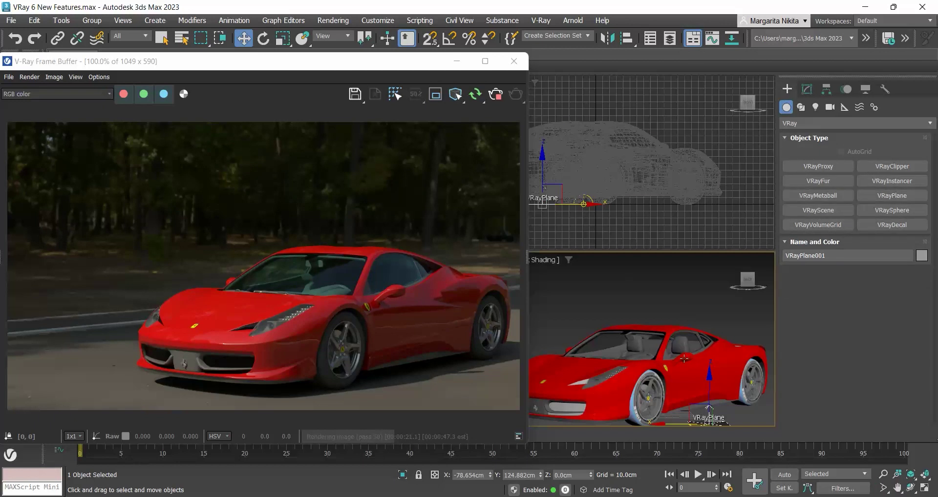
left_click(677, 352)
right_click(676, 324)
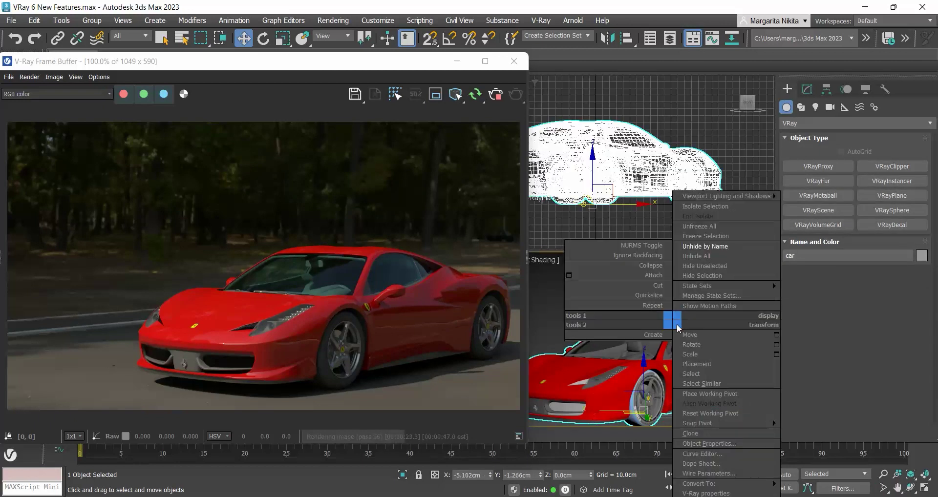
left_click(707, 277)
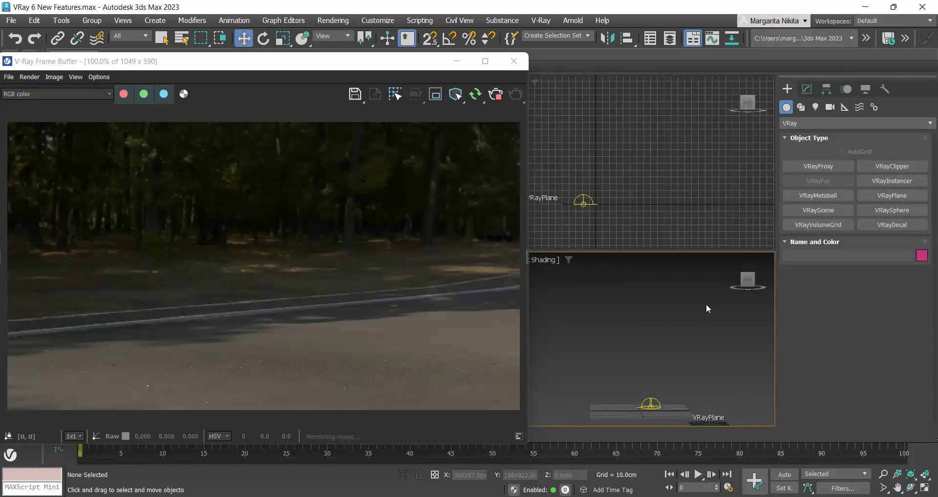
Delete the VRayPlane and pick Sphere from Standard Primitives
left_click(718, 423)
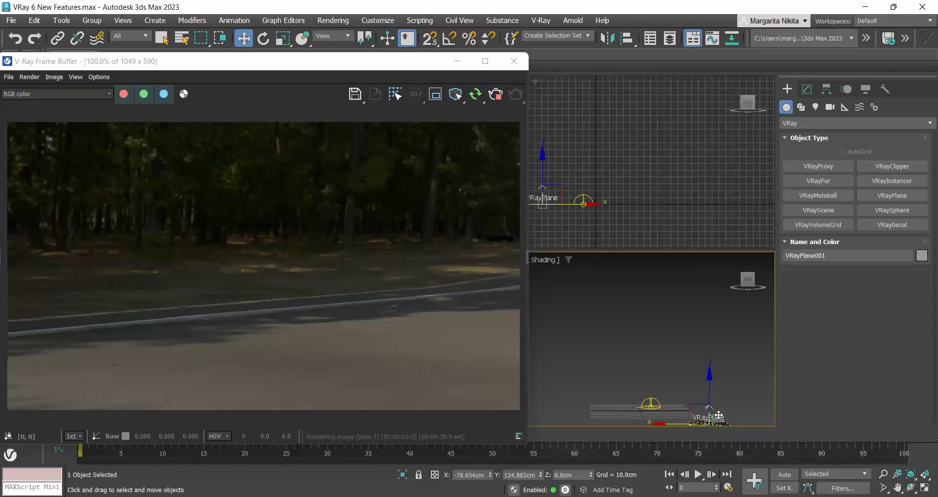
key("Delete")
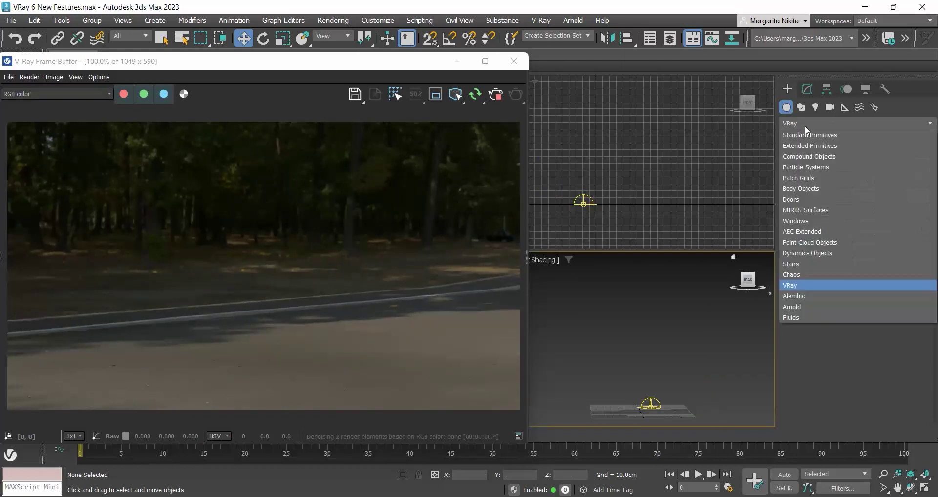
left_click(808, 137)
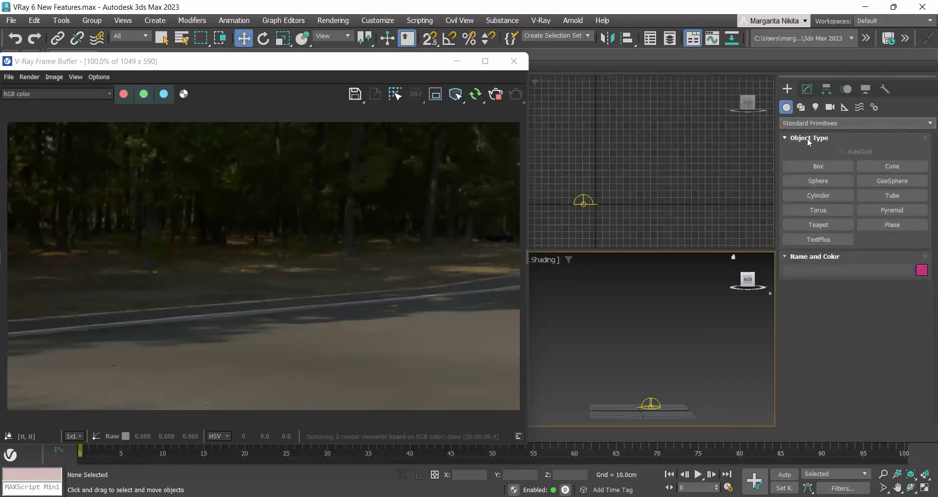
left_click(817, 181)
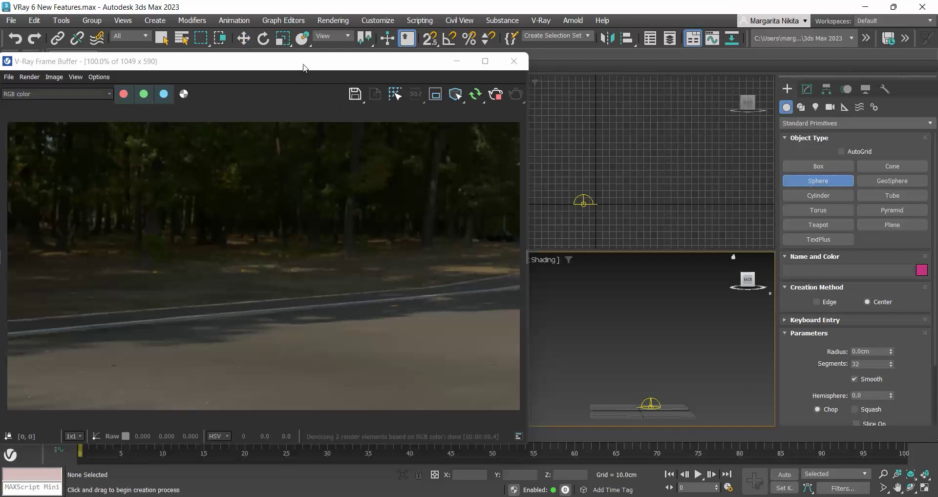
Create a sphere in the Top view and move it up above the road
left_click_drag(303, 62, 378, 235)
left_click_drag(223, 163, 229, 165)
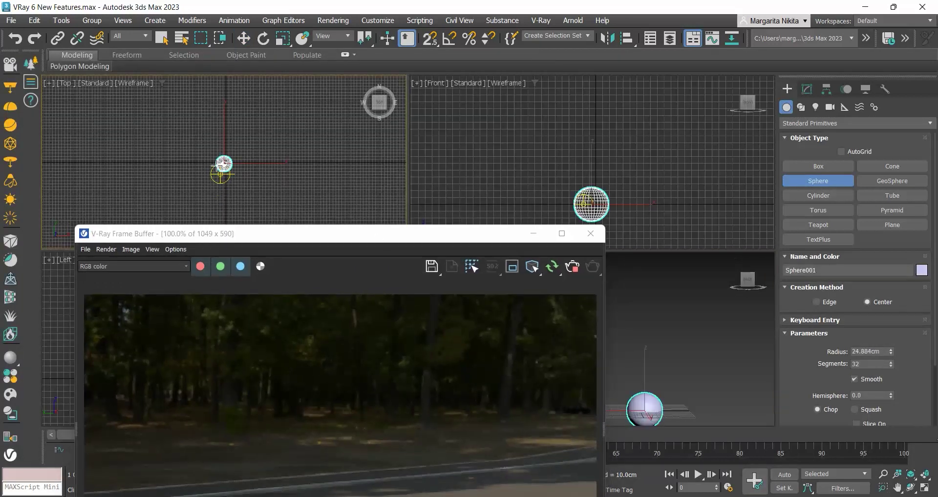
left_click(243, 39)
left_click_drag(650, 368, 649, 296)
left_click_drag(440, 227, 390, 131)
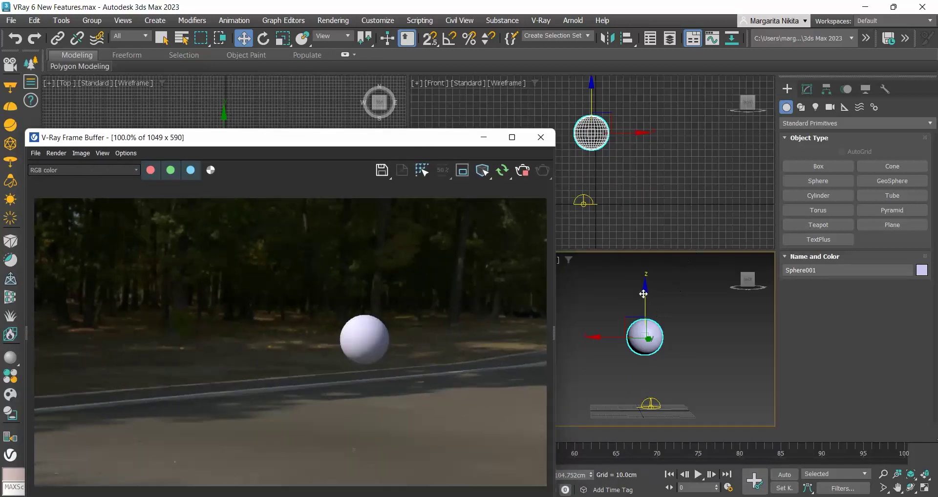
left_click_drag(643, 294, 644, 276)
Increase the sphere's radius to 52.505cm in the Modify panel
left_click(807, 89)
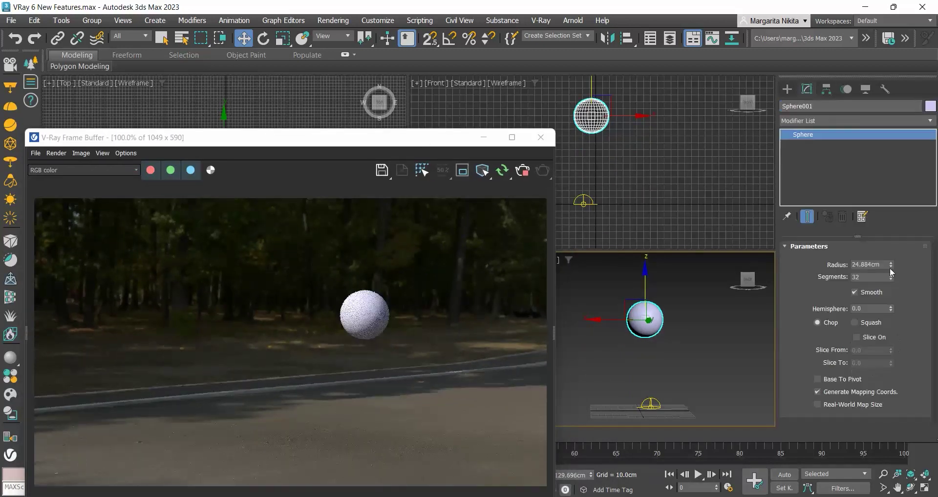
left_click_drag(891, 263, 890, 208)
left_click_drag(646, 276, 645, 268)
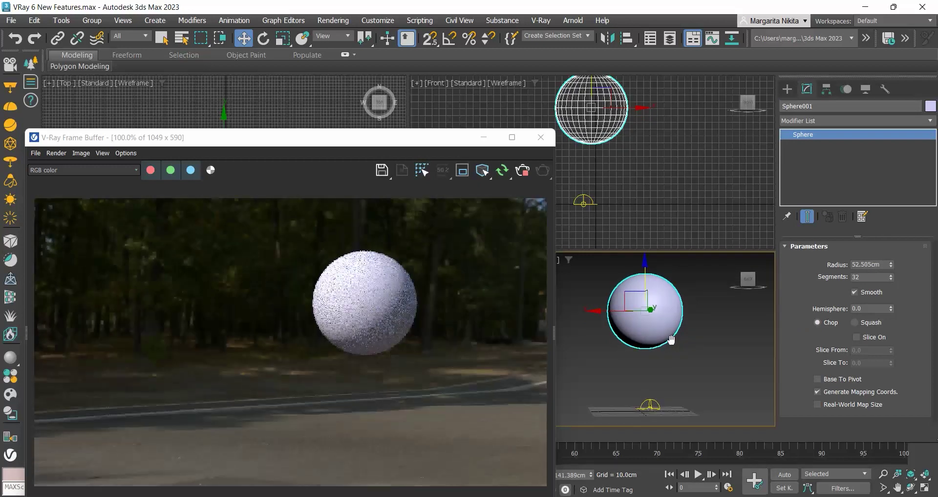
Create a new VRayMtl node in the Slate Material Editor and assign it to the sphere
key("m")
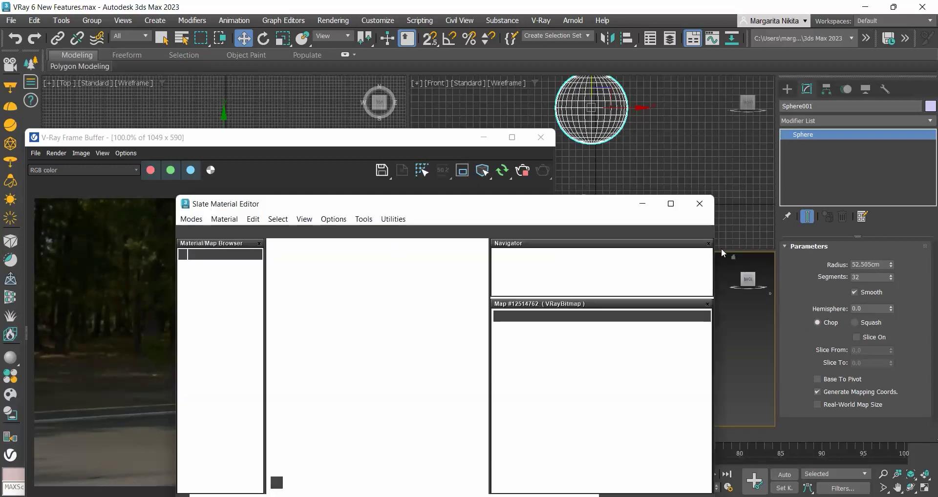
left_click_drag(411, 201, 797, 124)
right_click(721, 329)
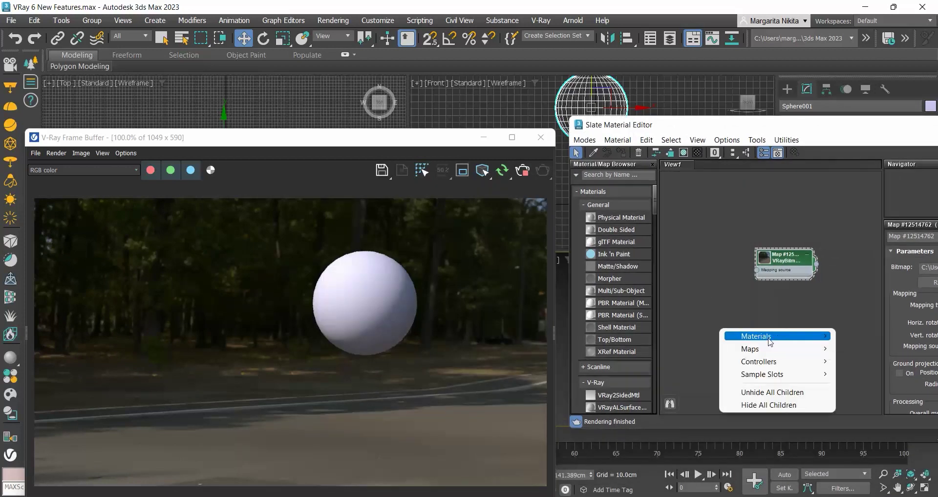
mouse_move(763, 337)
mouse_move(863, 362)
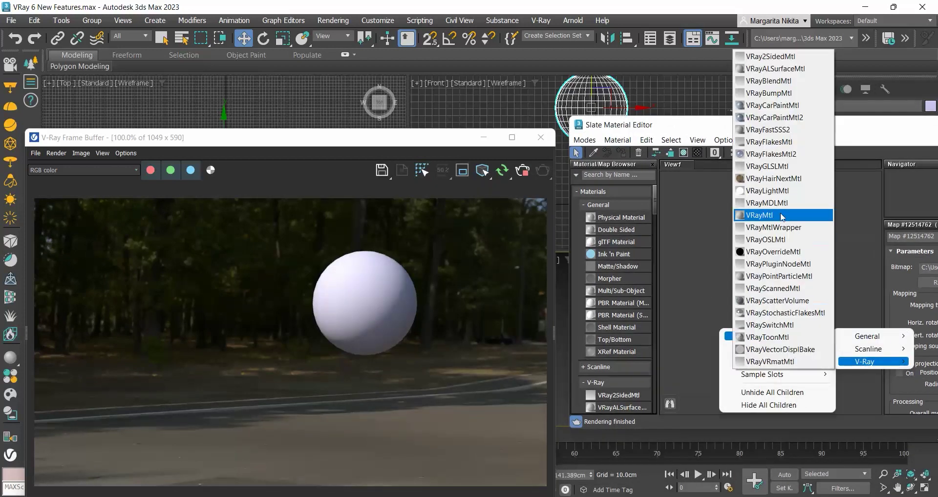
left_click(762, 215)
left_click_drag(723, 327, 731, 310)
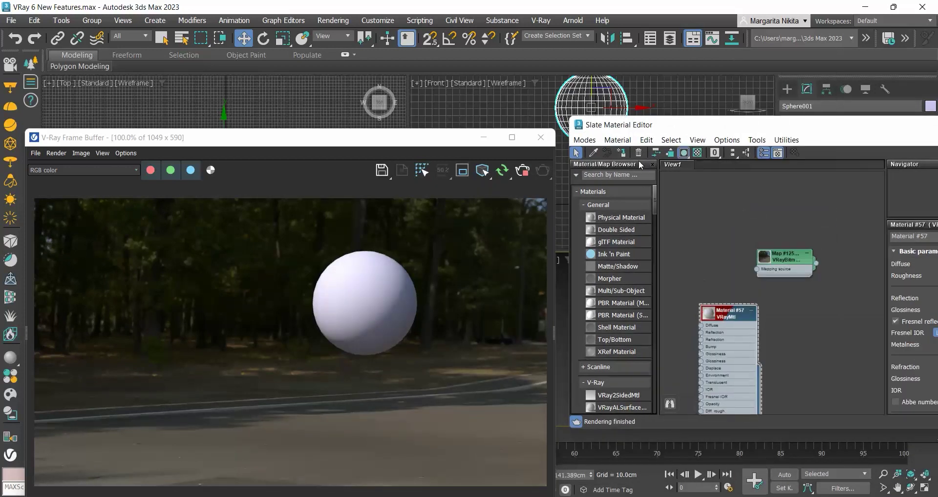
left_click(622, 153)
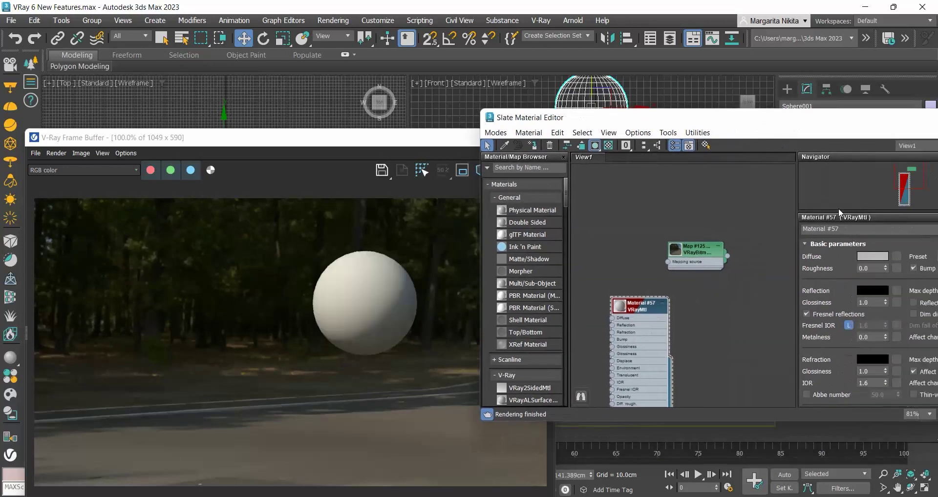
Set the VRayMtl Diffuse to black, Reflection to white and Refraction to grey 208
left_click(871, 259)
left_click(469, 66)
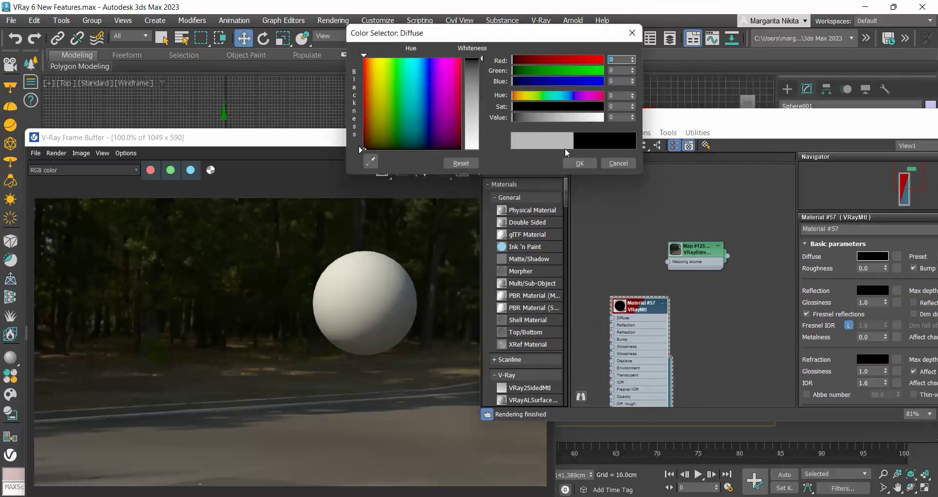
left_click(579, 163)
left_click(874, 291)
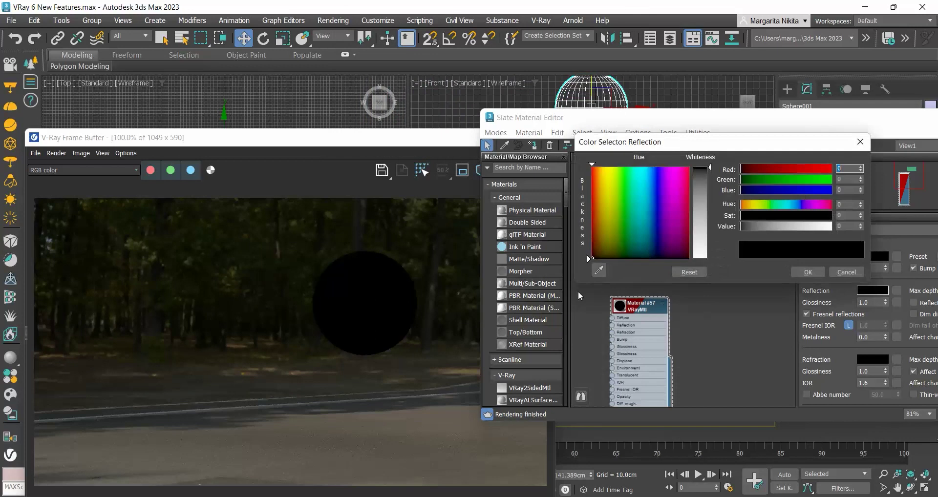
left_click(703, 240)
left_click(808, 273)
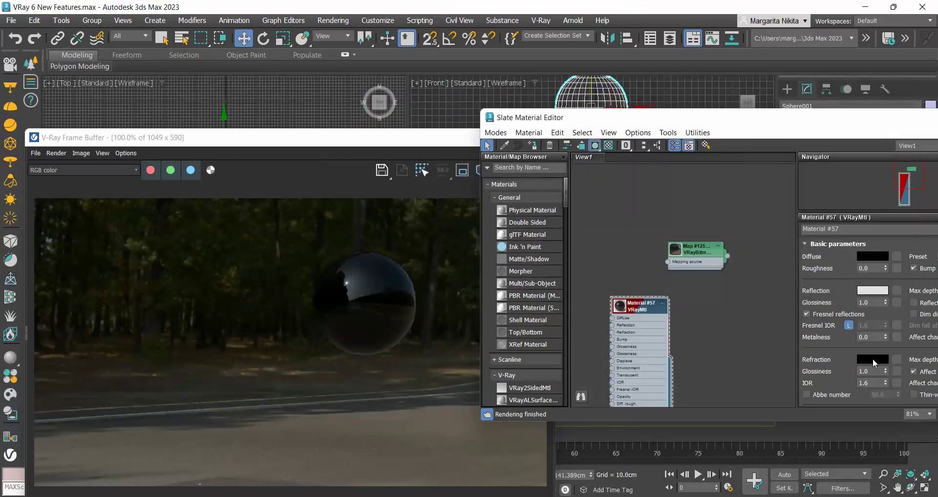
left_click(873, 359)
left_click(679, 323)
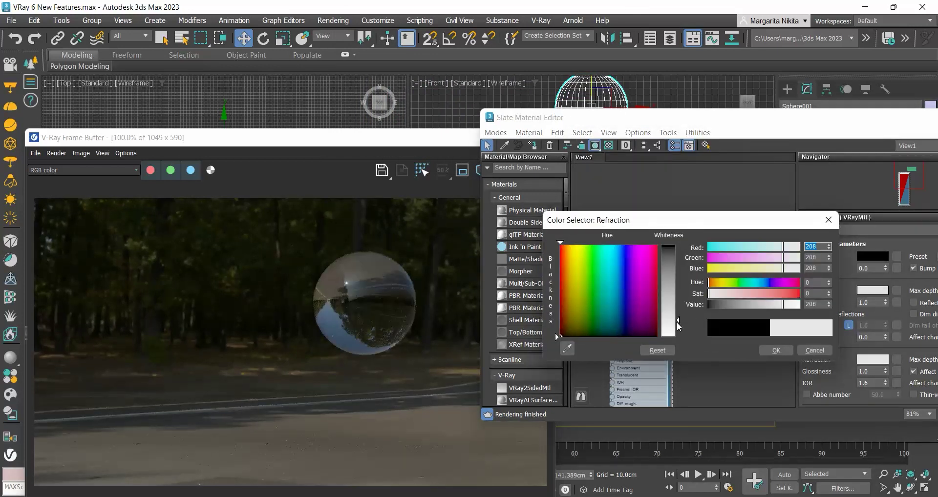
left_click(775, 350)
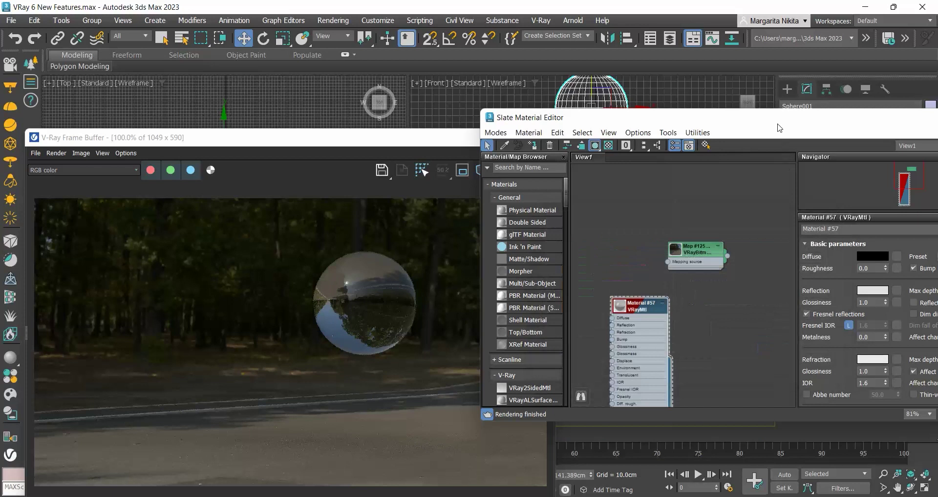
Tick Thin-walled under Refraction and enlarge the Slate Material Editor to show more parameters
left_click_drag(780, 128, 650, 359)
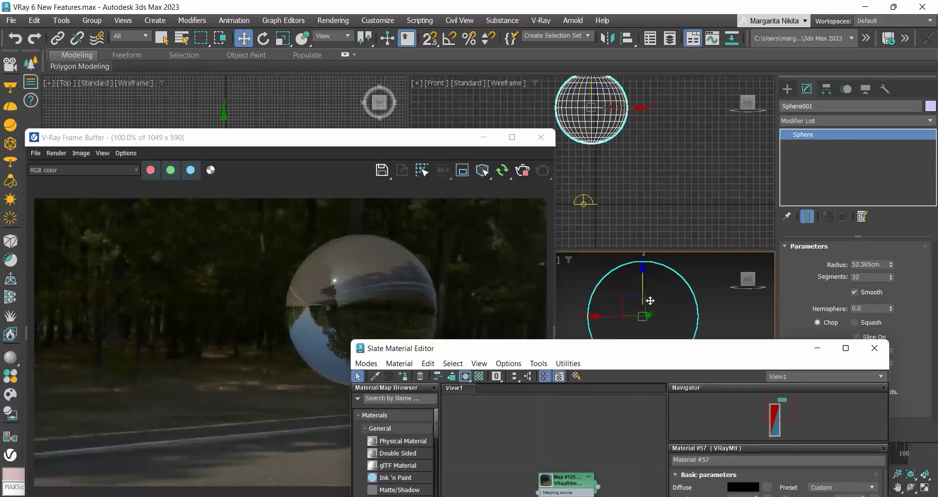
left_click_drag(539, 353, 600, 108)
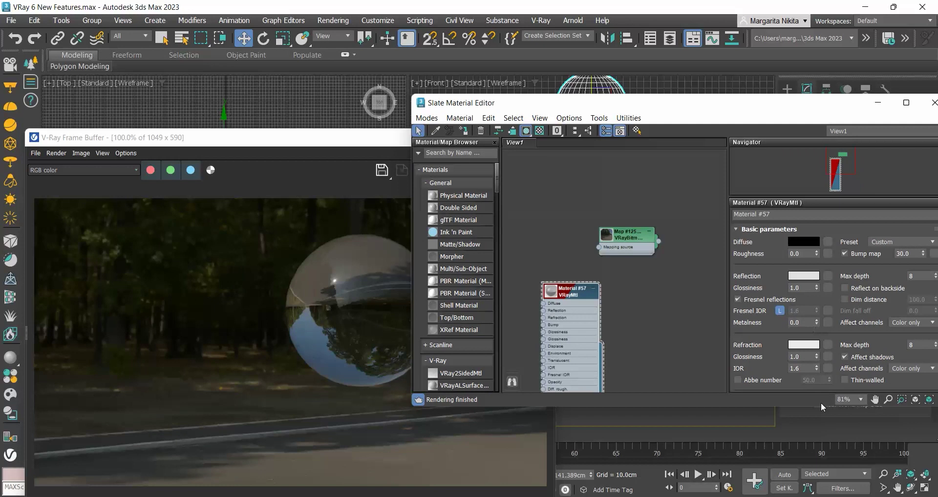
left_click(857, 379)
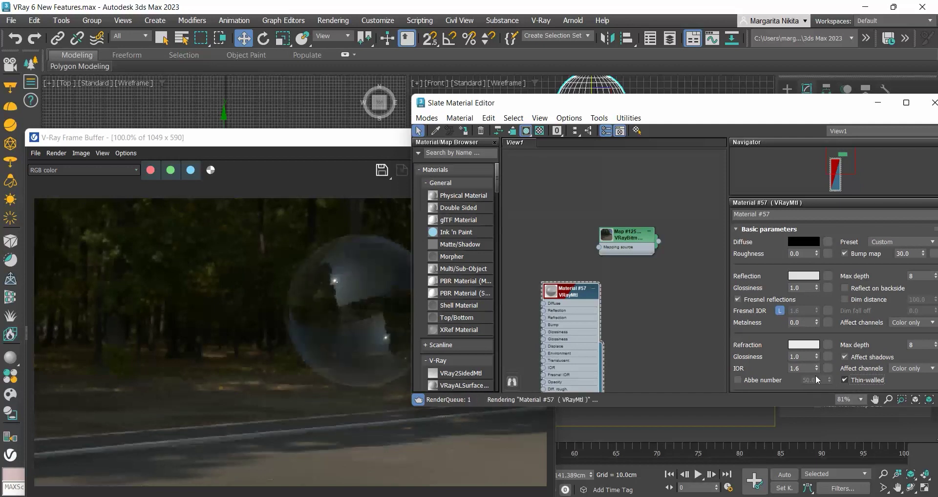
left_click_drag(361, 139, 192, 56)
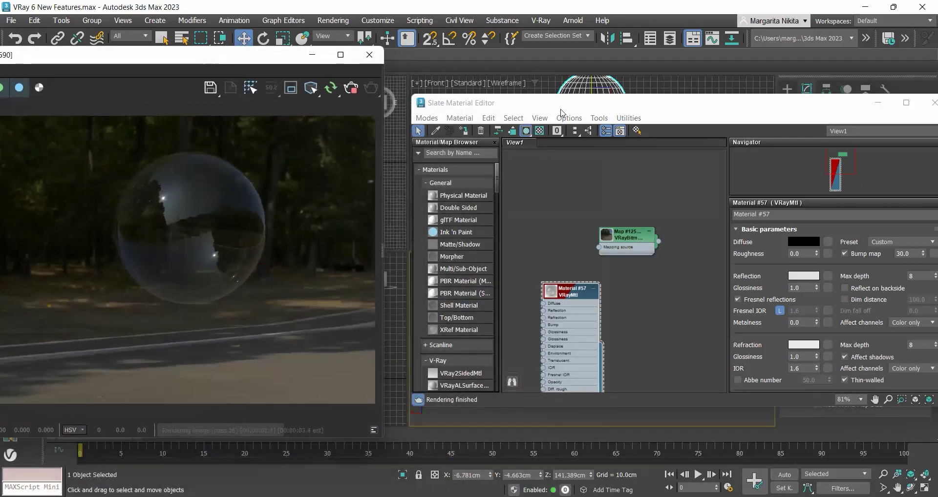
left_click_drag(561, 105, 509, 77)
left_click_drag(594, 379, 584, 445)
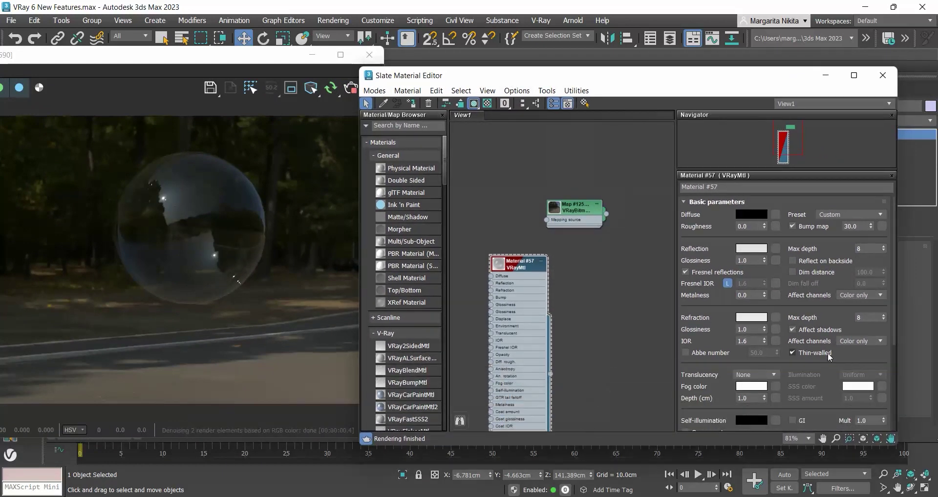
mouse_move(829, 358)
Expand the Thin Film rollout and enable thin film on the VRayMtl
left_click_drag(699, 386, 706, 255)
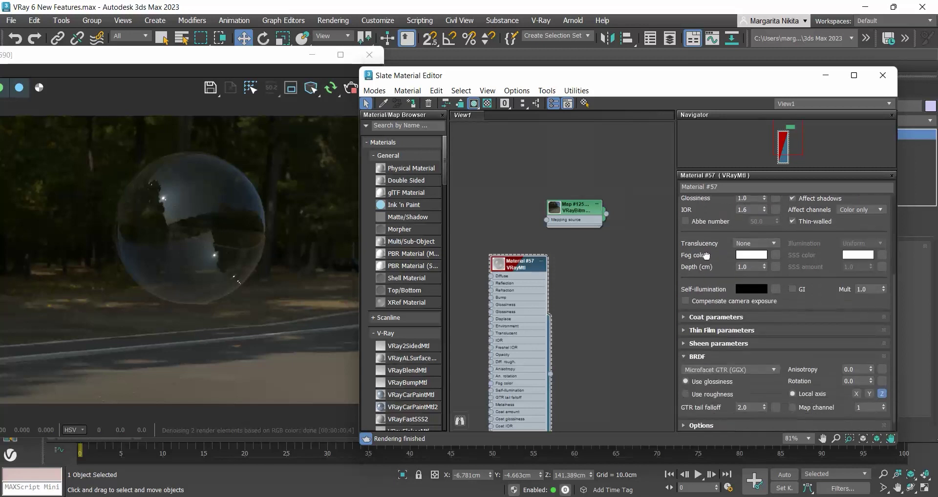
left_click(686, 330)
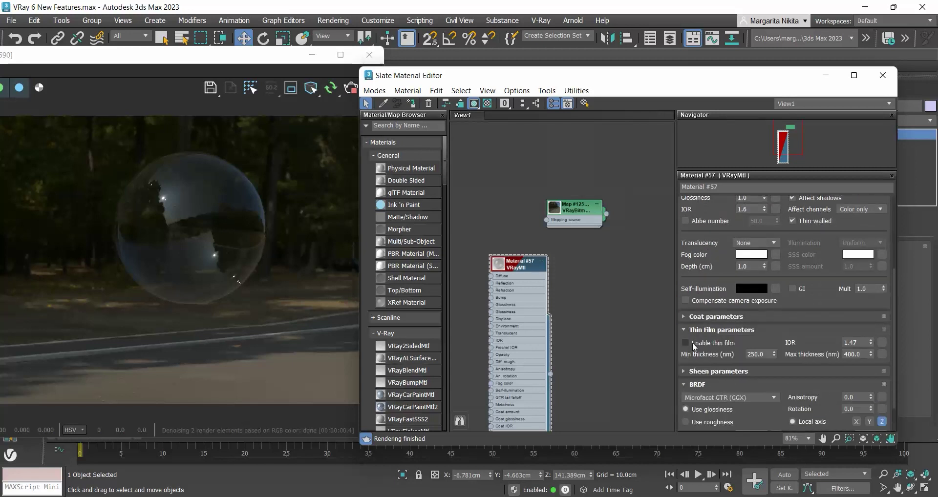
left_click(687, 343)
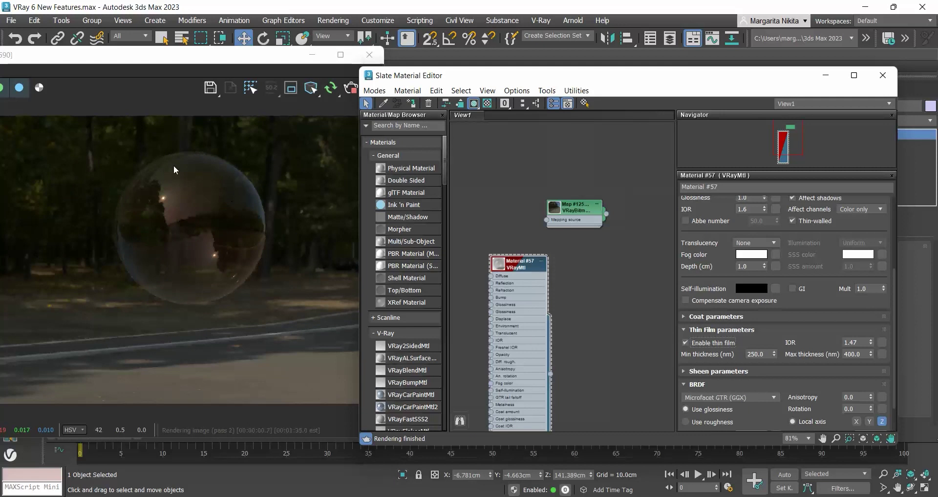
left_click(686, 343)
left_click(686, 344)
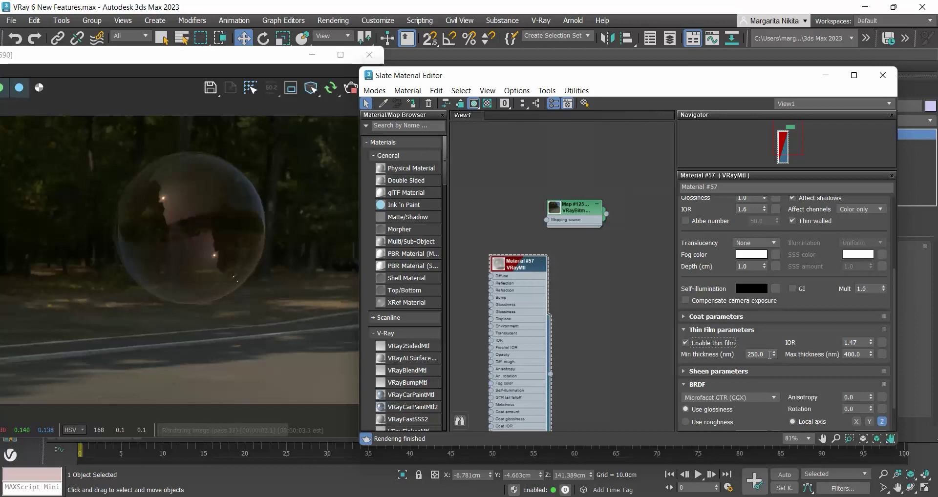
Set the thin film thickness to 300 nm minimum and 600 nm maximum
key("Tab")
type("100")
key("Return")
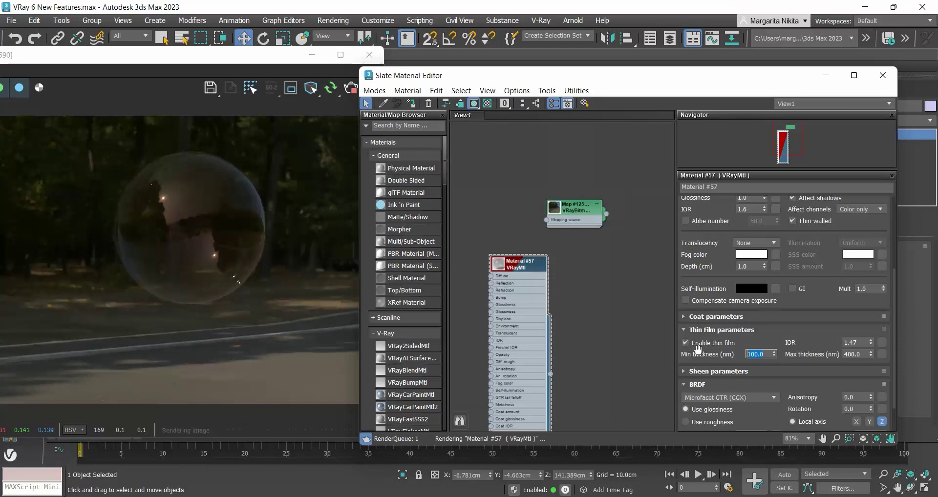
type("300")
key("Return")
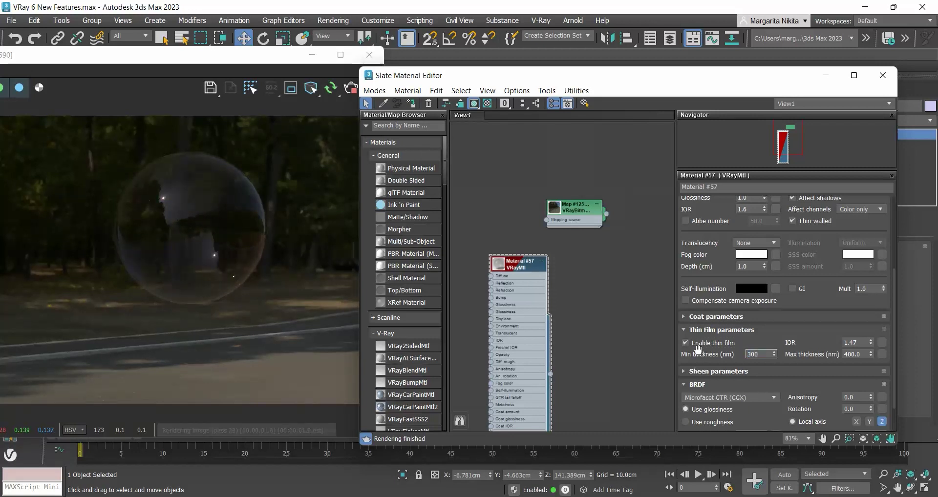
type("2")
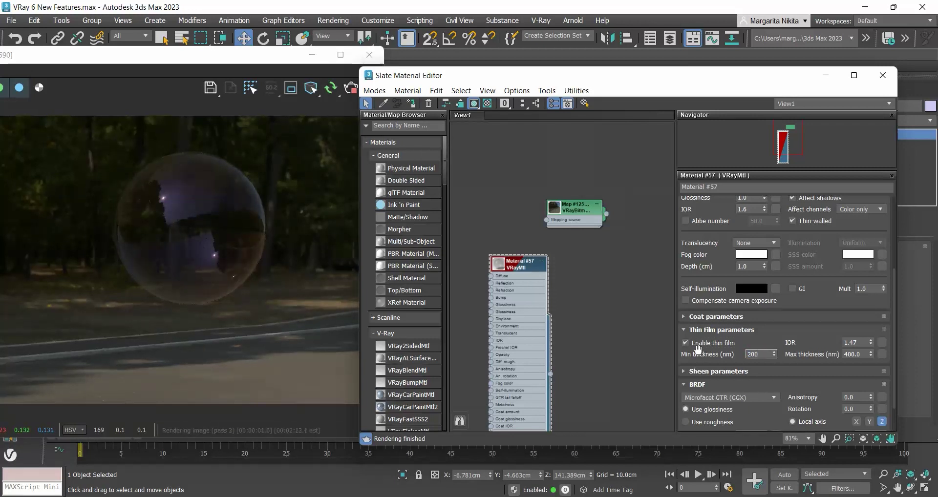
key("Return")
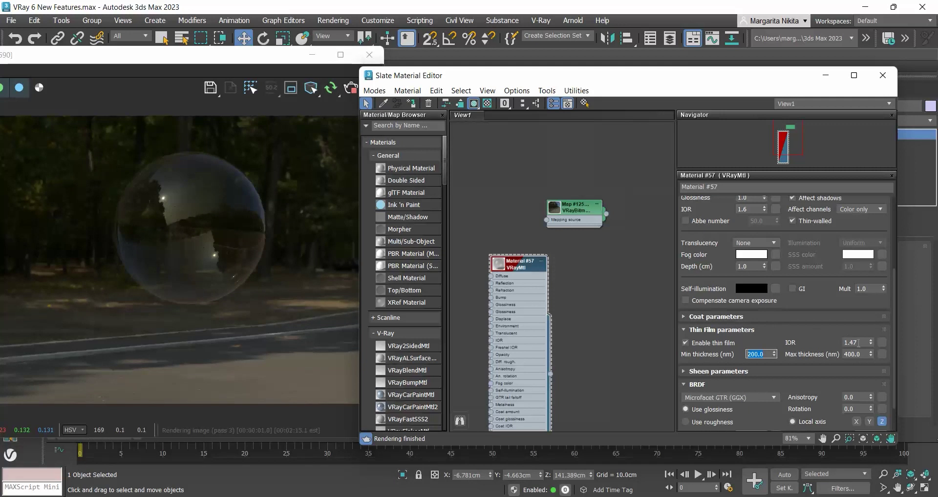
key("Tab")
type("6000.0")
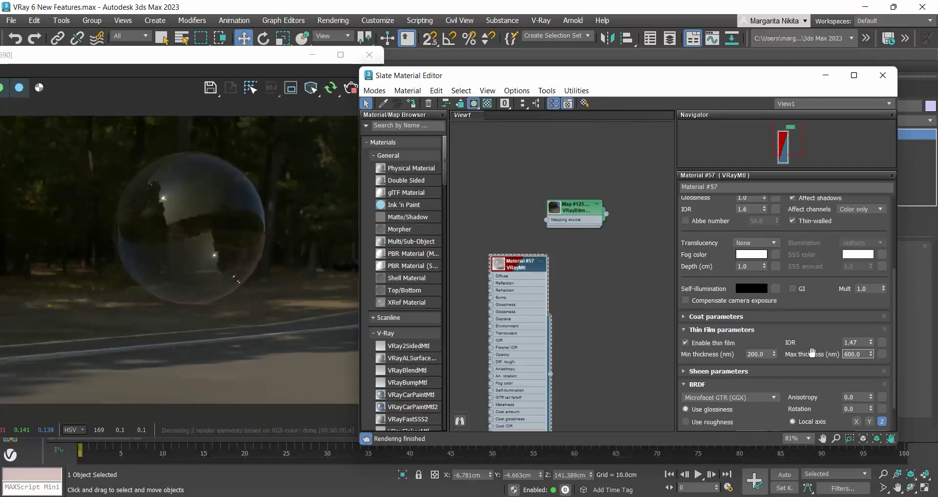
key("Return")
double_click(757, 355)
type("300")
key("Return")
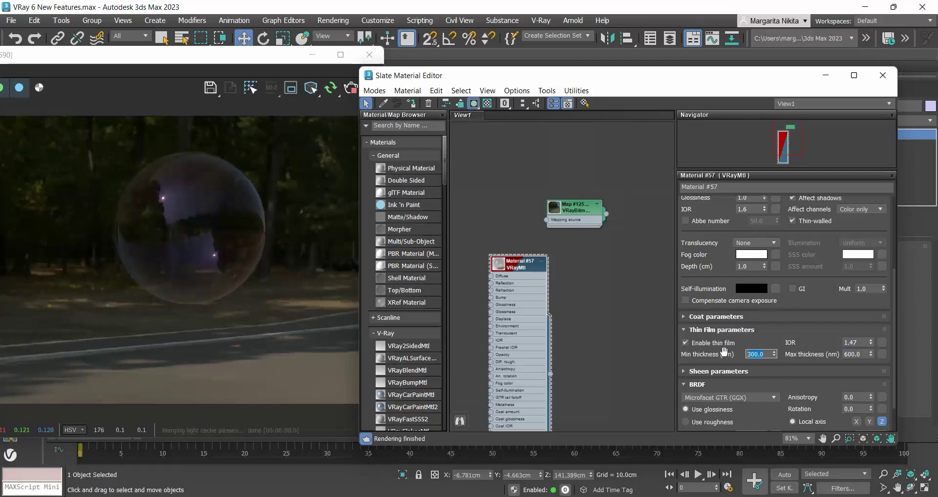
Set the thin film IOR to 1.9
double_click(852, 342)
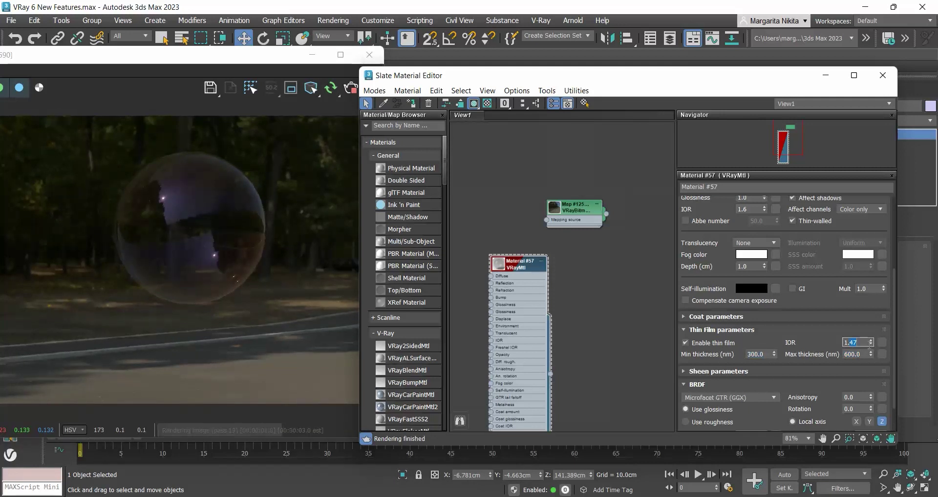
type("1.1")
key("Return")
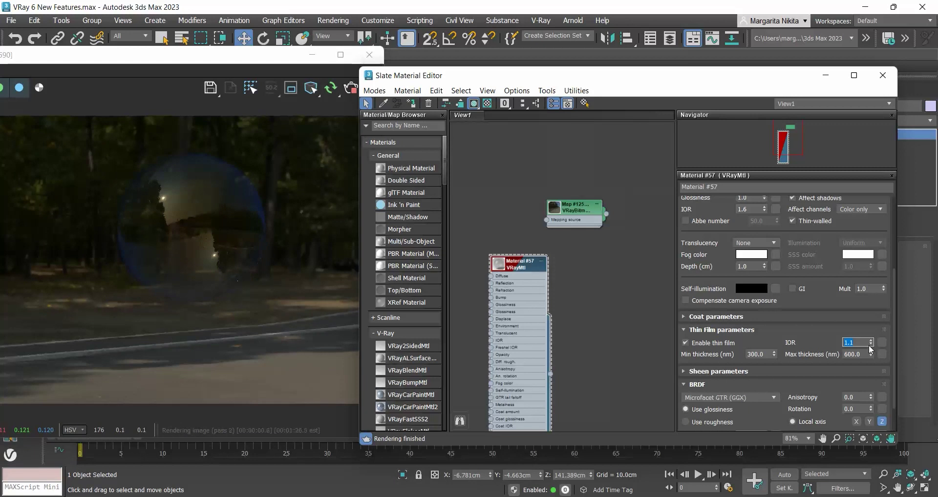
type("1.9")
key("Return")
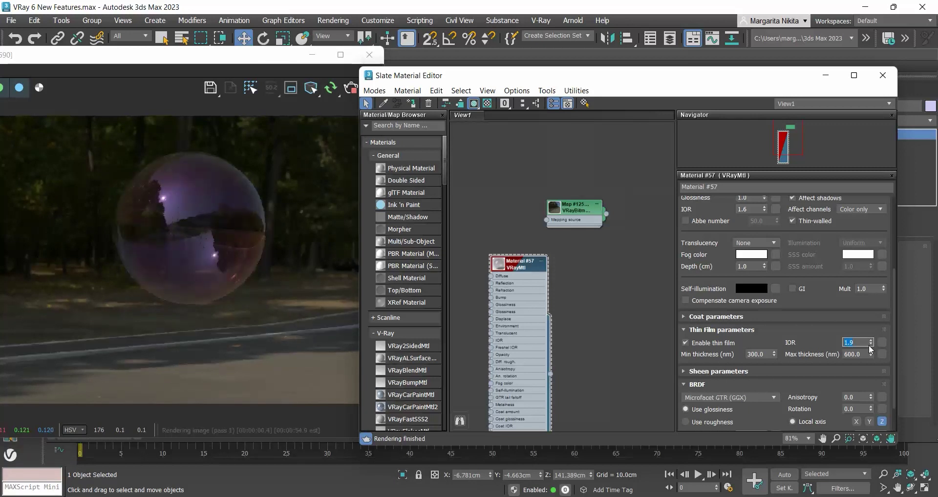
type("1.7")
key("Return")
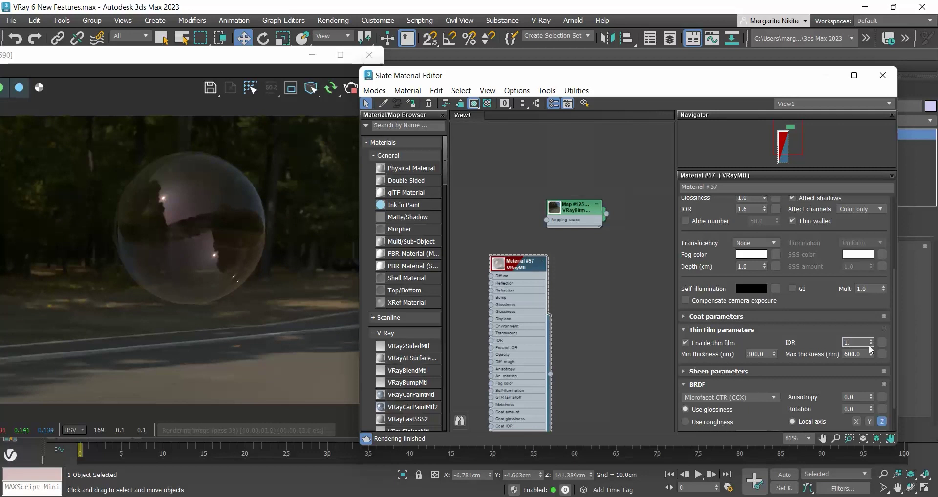
type("1.9")
key("Return")
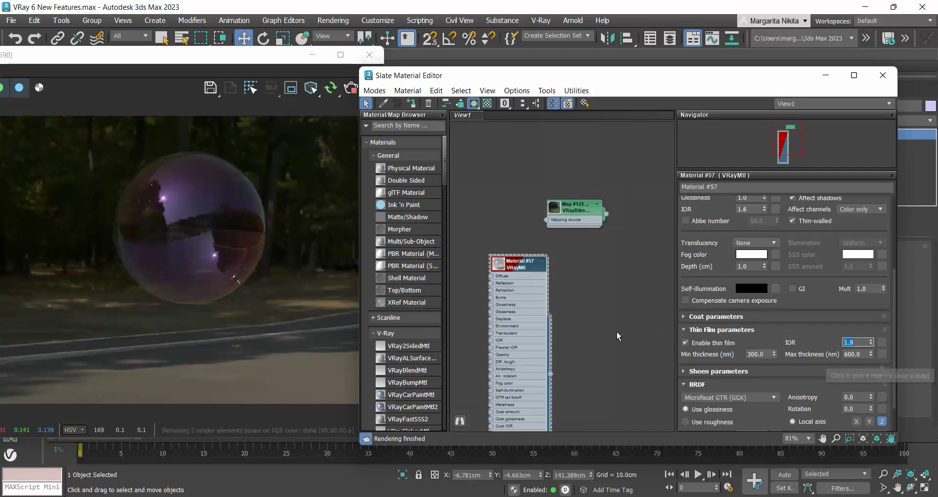
Add a Noise map node and wire it into the Thin Film Thickness slot
middle_click_drag(572, 362, 626, 284)
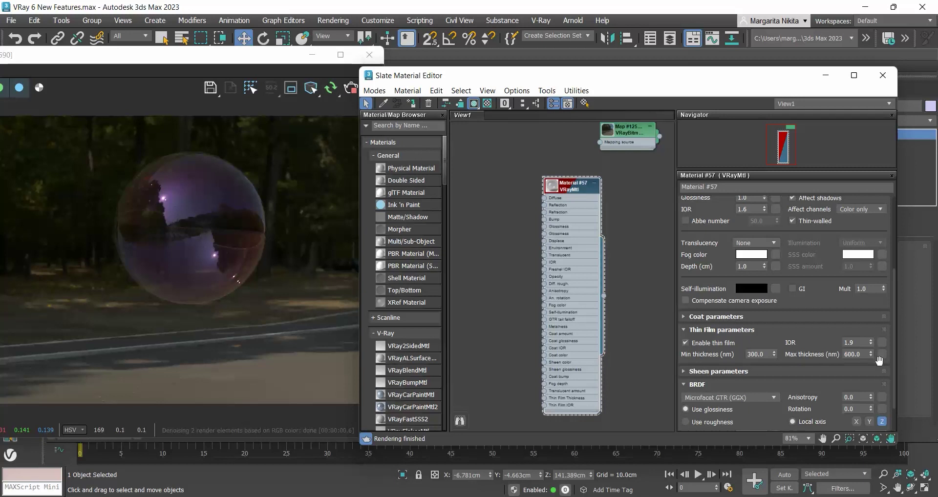
right_click(496, 282)
mouse_move(497, 313)
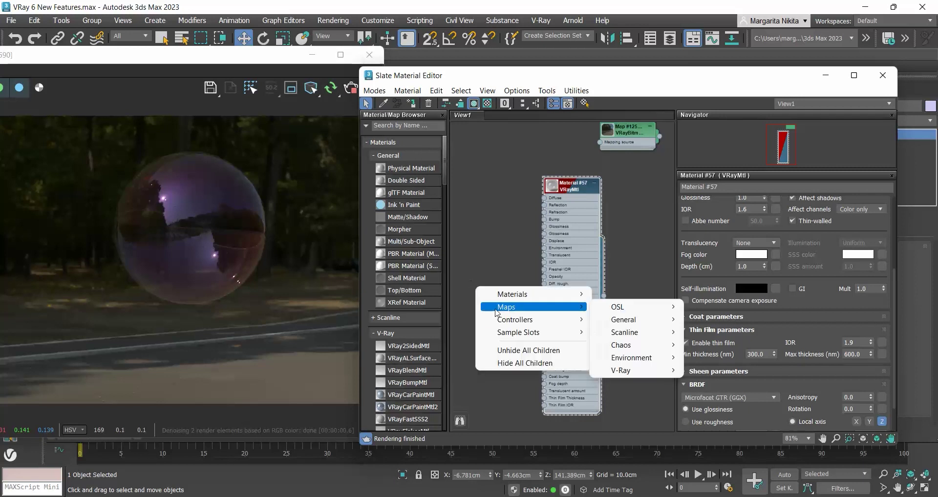
mouse_move(629, 320)
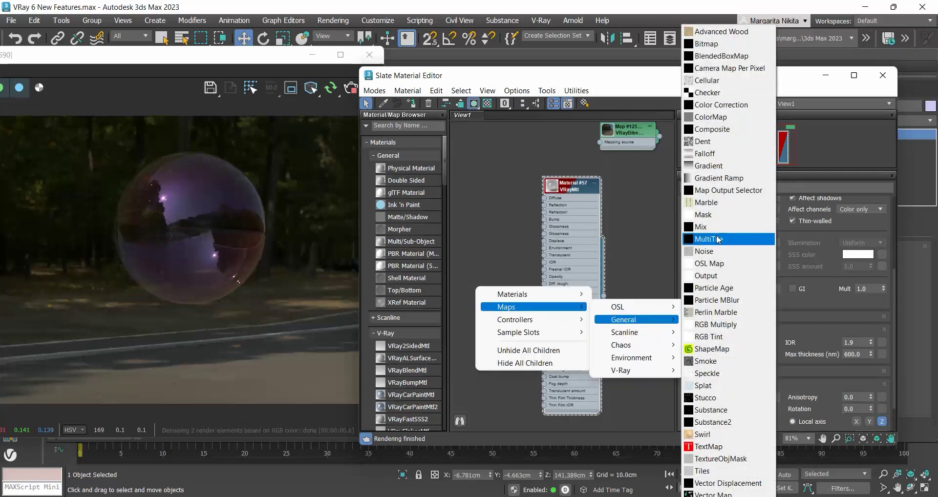
left_click(717, 252)
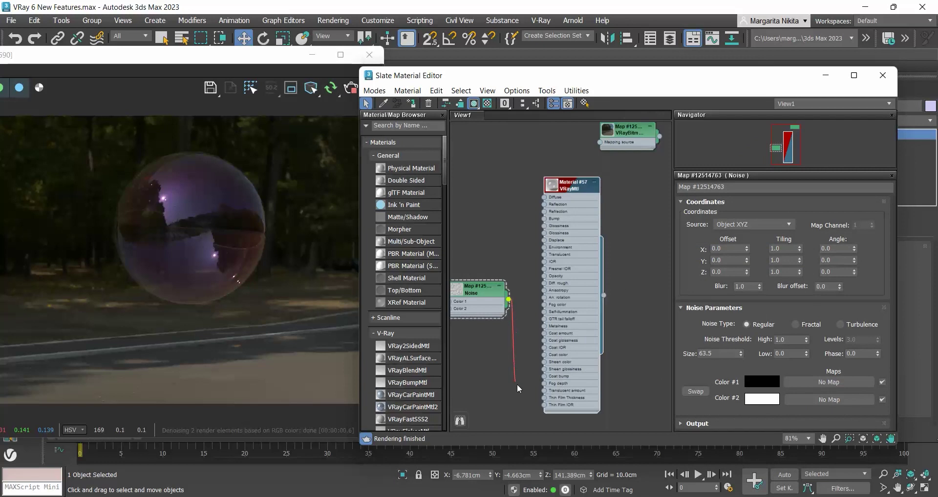
left_click_drag(517, 384, 544, 398)
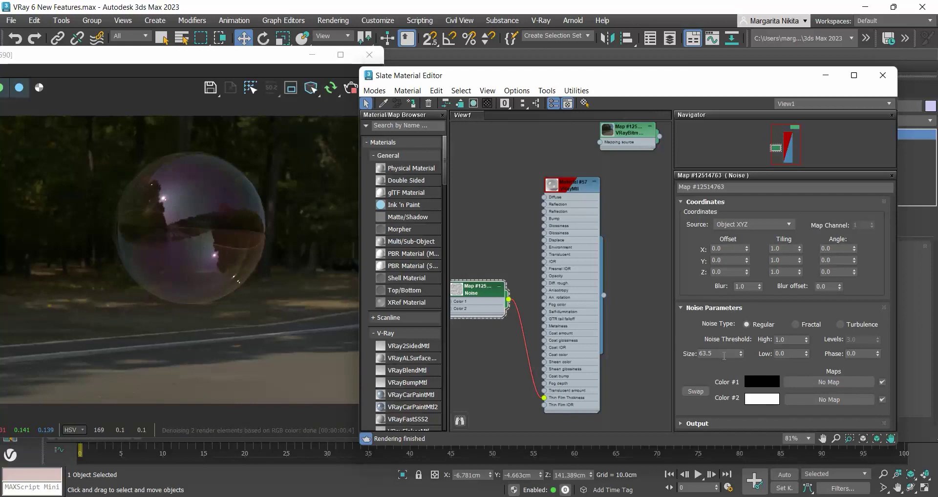
Set the Noise size to 100 and its type to Turbulence
left_click_drag(742, 359, 747, 174)
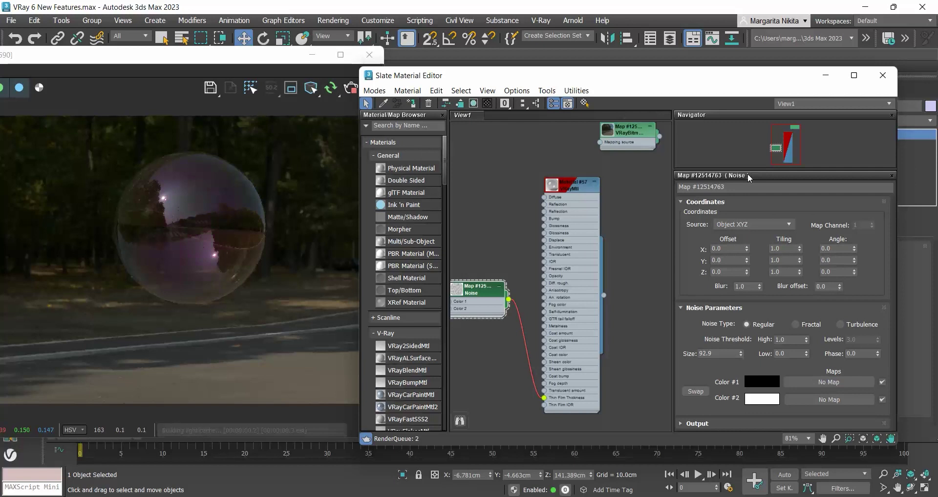
double_click(718, 354)
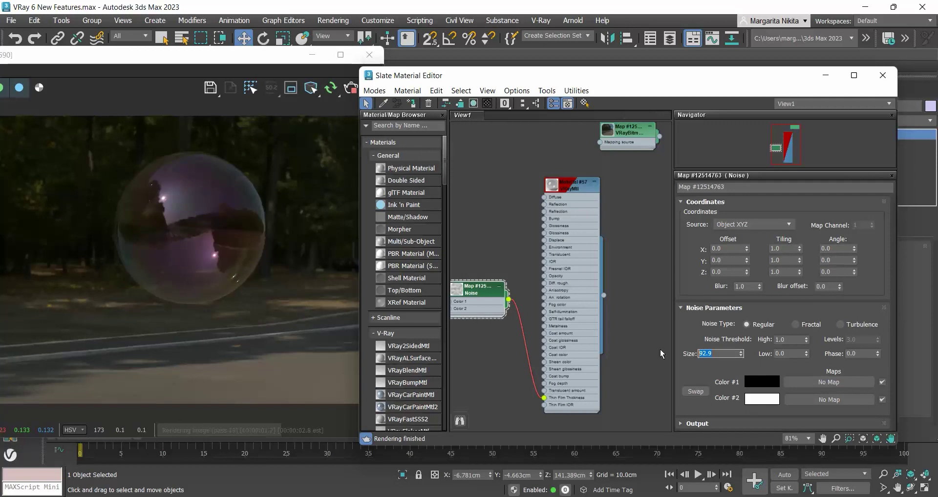
type("10")
key("Return")
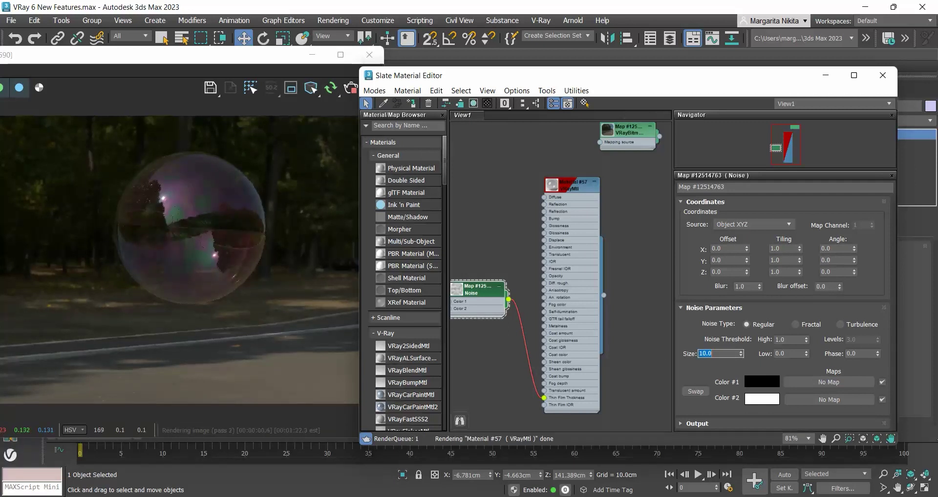
type("50")
key("Return")
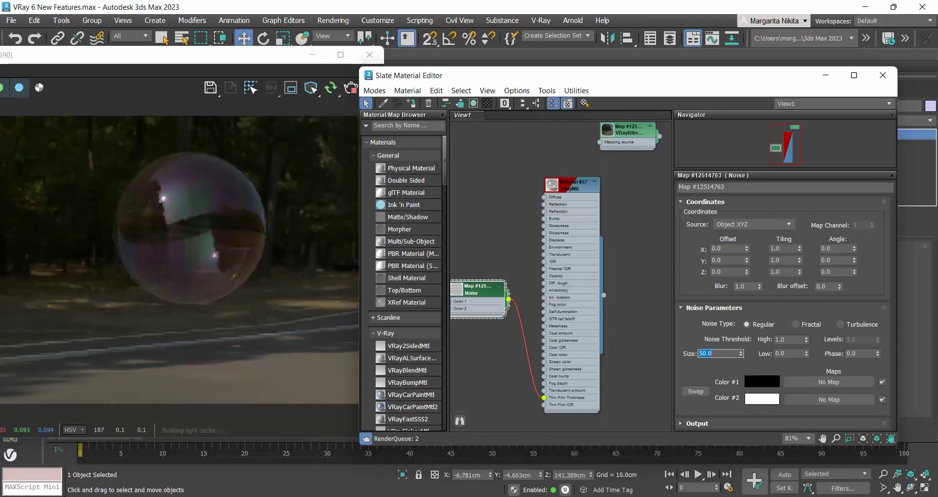
type("100")
key("Return")
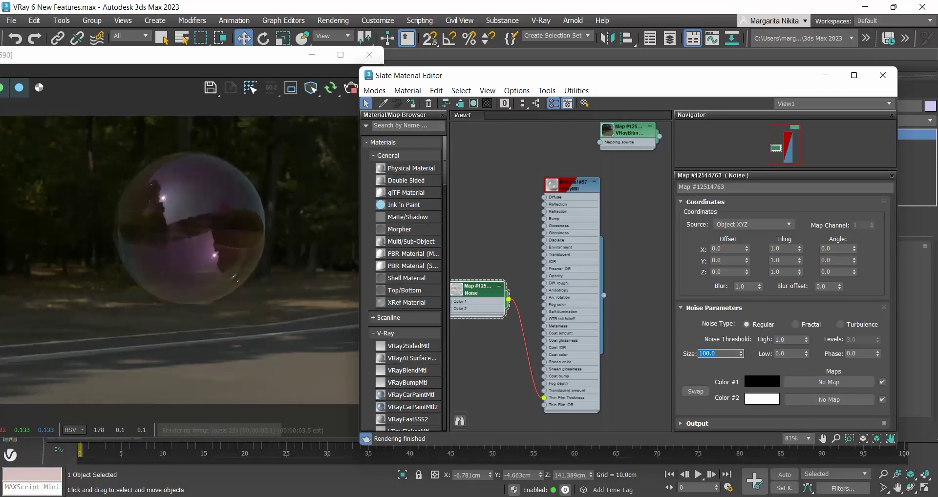
left_click(845, 325)
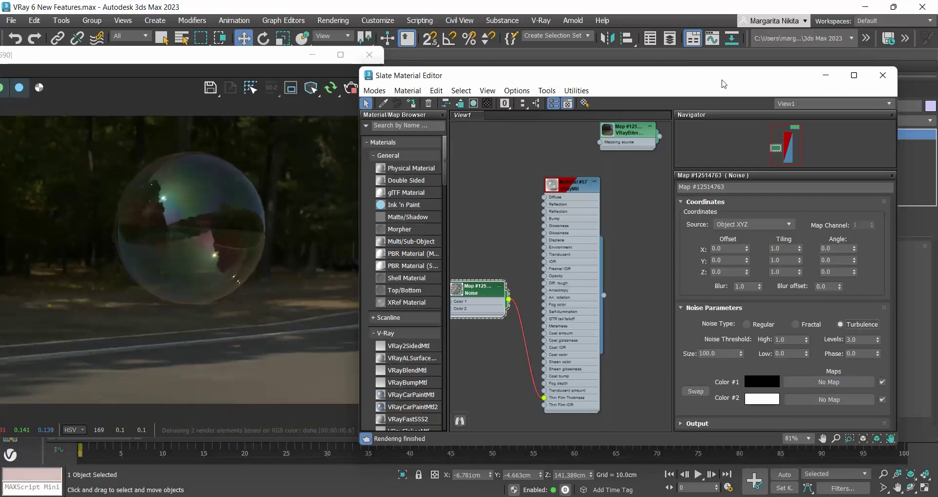
Open Material #57's parameters and set Translucency to SSS
double_click(570, 188)
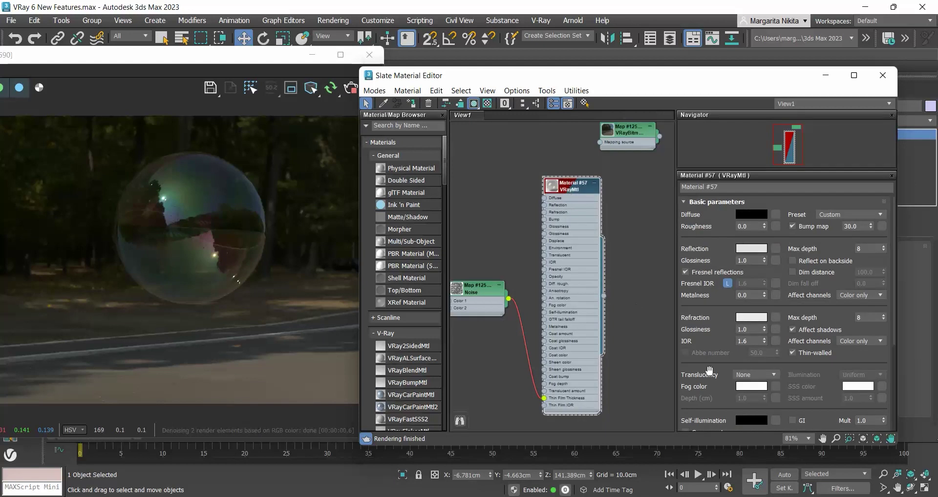
left_click_drag(710, 371, 708, 268)
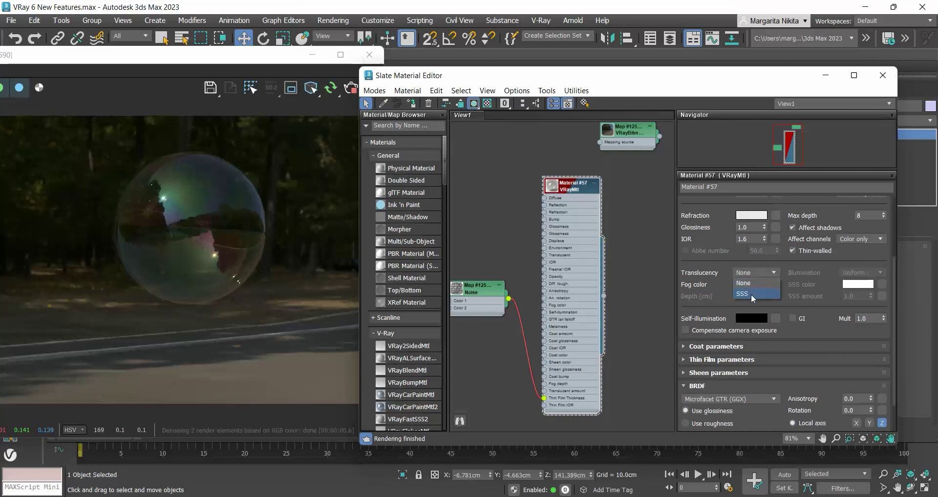
left_click(751, 295)
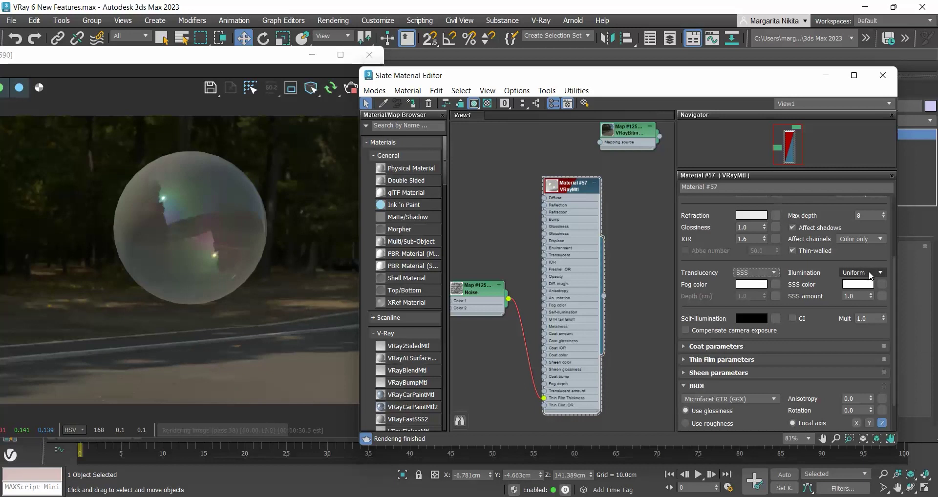
left_click(871, 275)
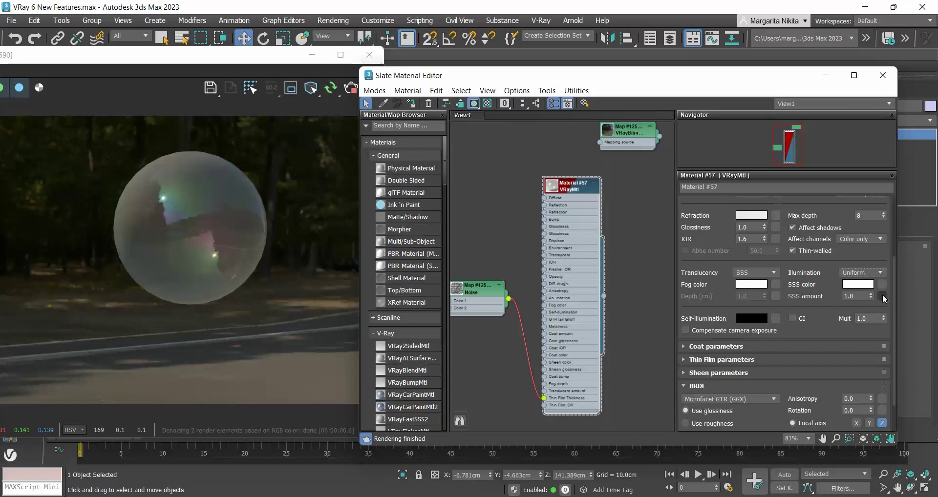
Collapse the BRDF rollout and expand the Options rollout of the bubble's VRayMtl
left_click(703, 386)
left_click(722, 415)
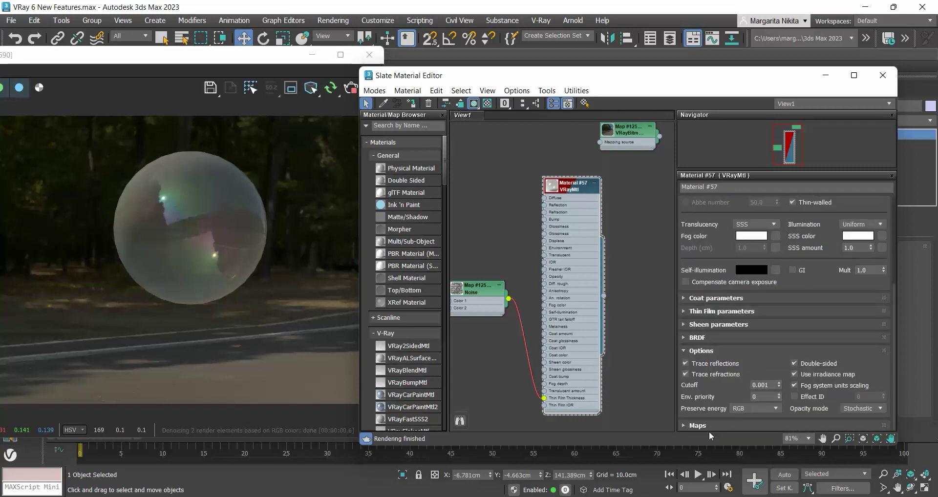